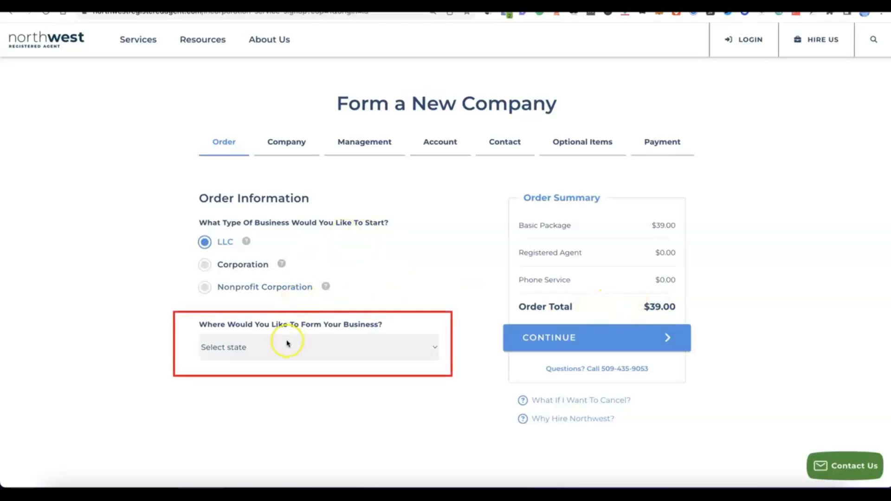
- Choose NM - New Mexico as the state for the LLC and continue to the company details
click(429, 345)
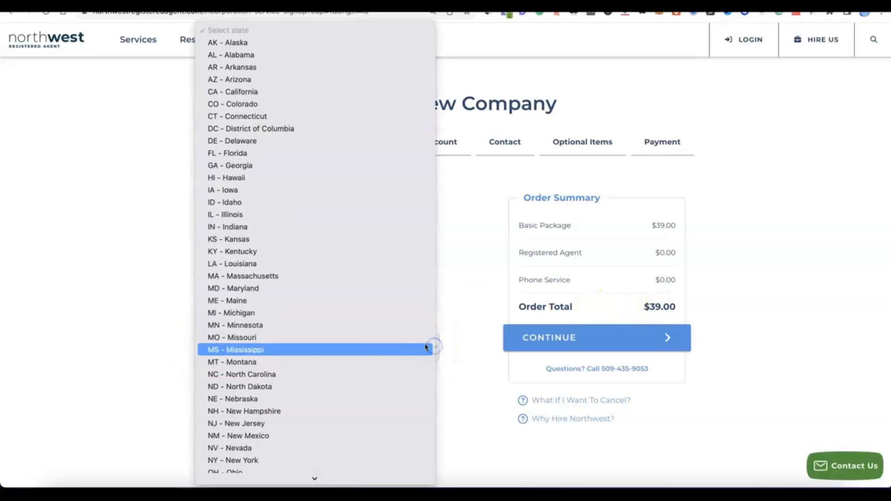
scroll(322, 295, down, 3)
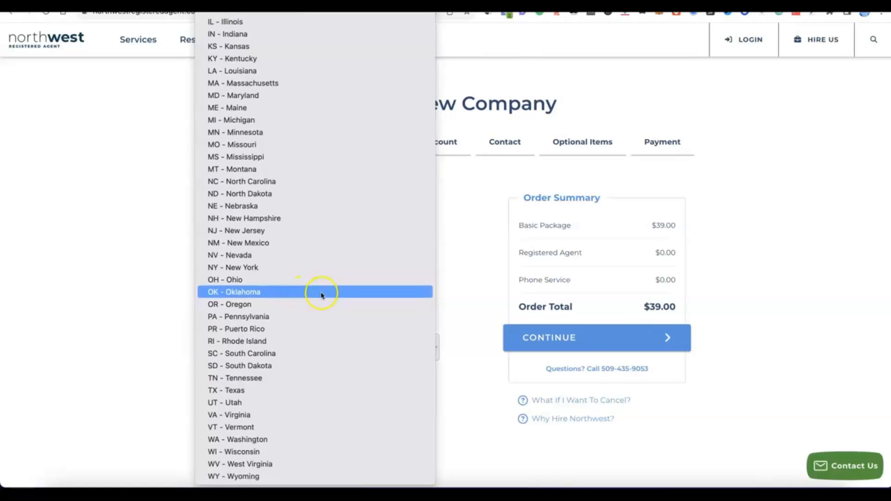
click(248, 243)
scroll(342, 369, down, 2)
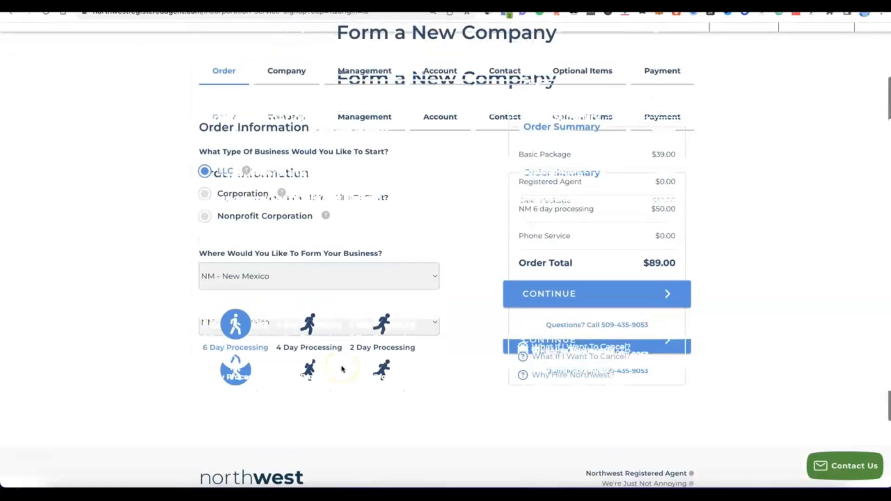
scroll(342, 368, up, 1)
click(580, 335)
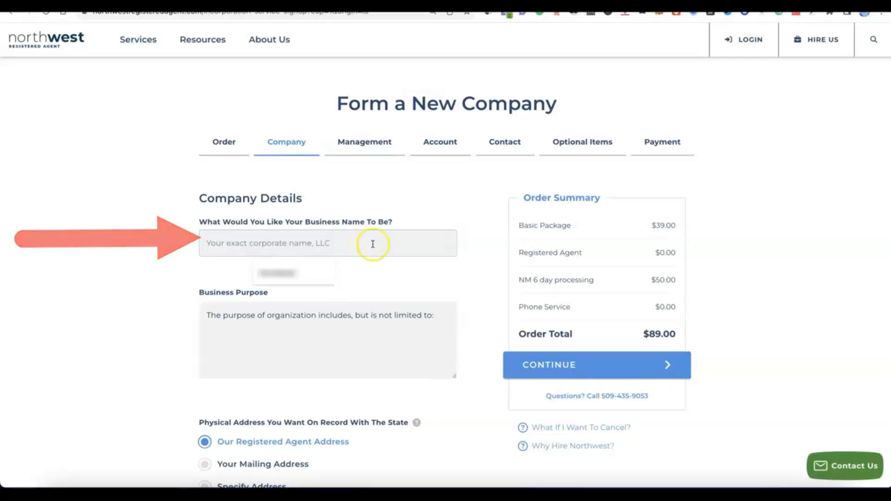
- Enter Modoe as the business name and describe the business purpose as e-commerce online selling of general products
click(777, 493)
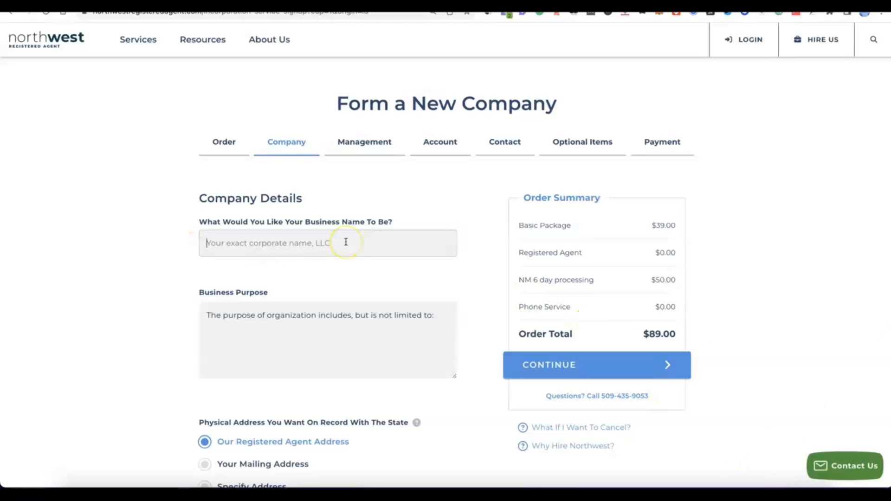
text(Modoe)
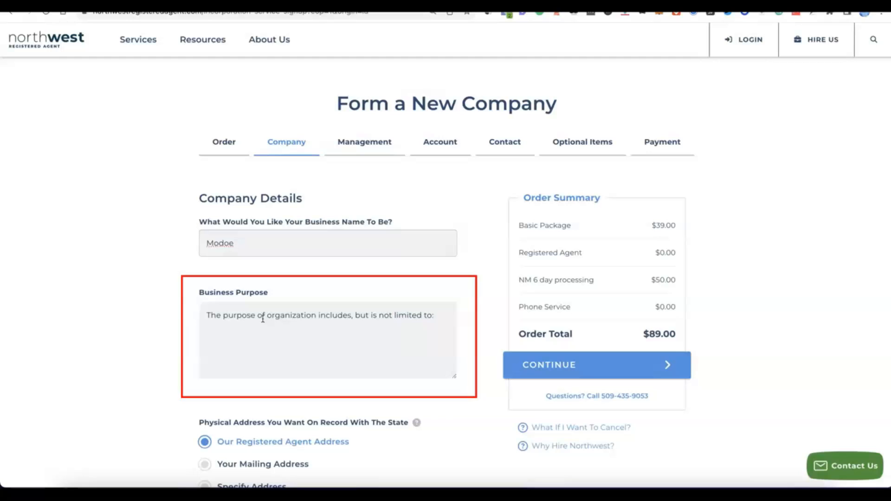
click(248, 346)
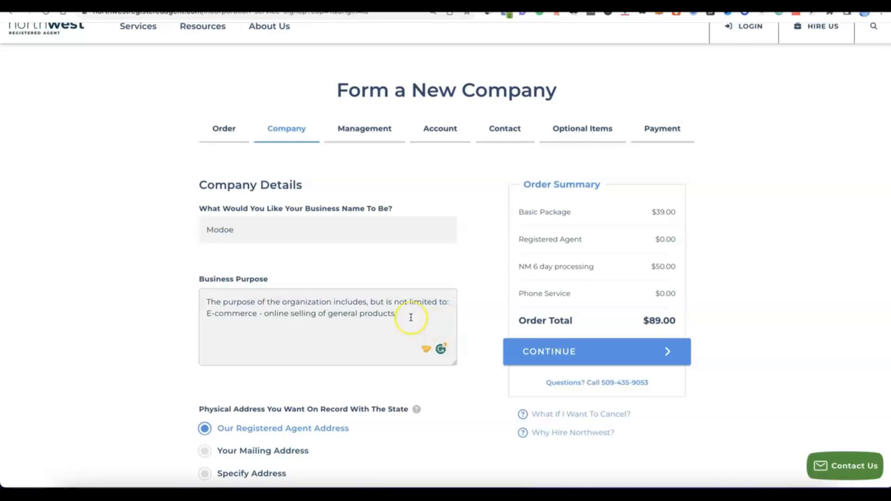
- Keep the registered agent address for both physical and mailing addresses and continue to Management
scroll(403, 319, down, 2)
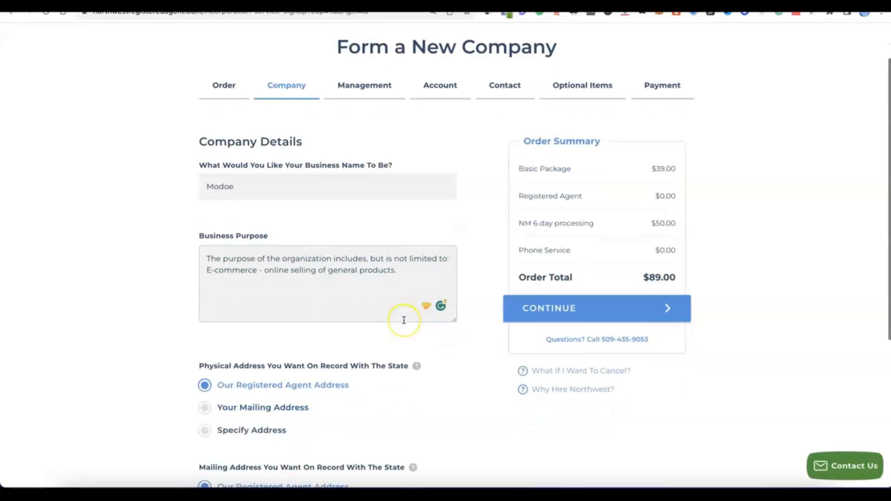
scroll(404, 320, down, 1)
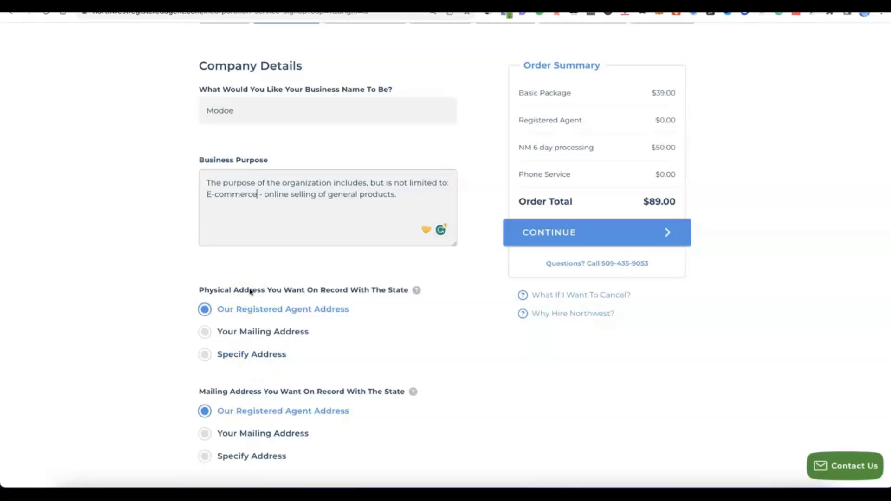
scroll(249, 291, down, 2)
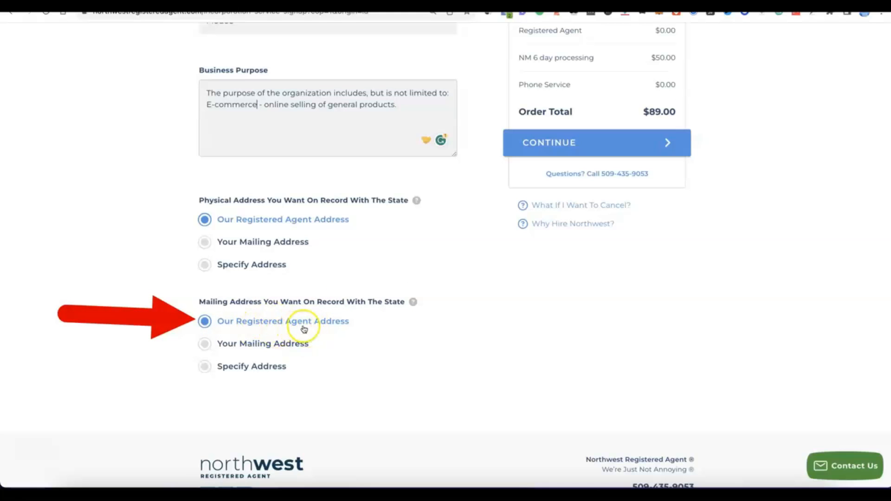
scroll(338, 326, up, 5)
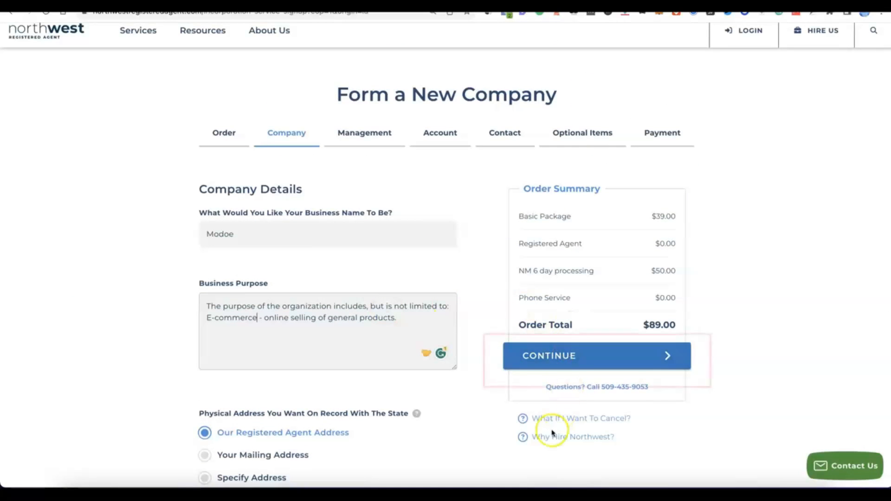
click(555, 360)
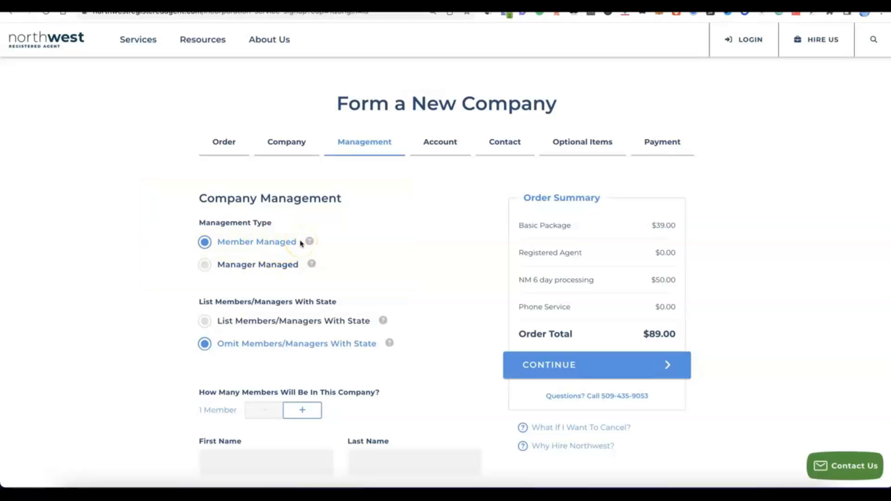
- Set the company to 2 members and fill in each member's first and last name
scroll(237, 241, down, 2)
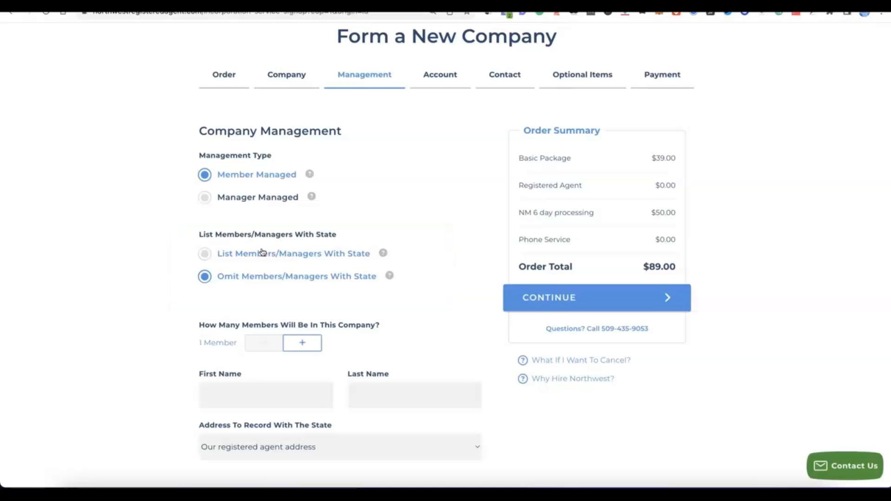
click(307, 343)
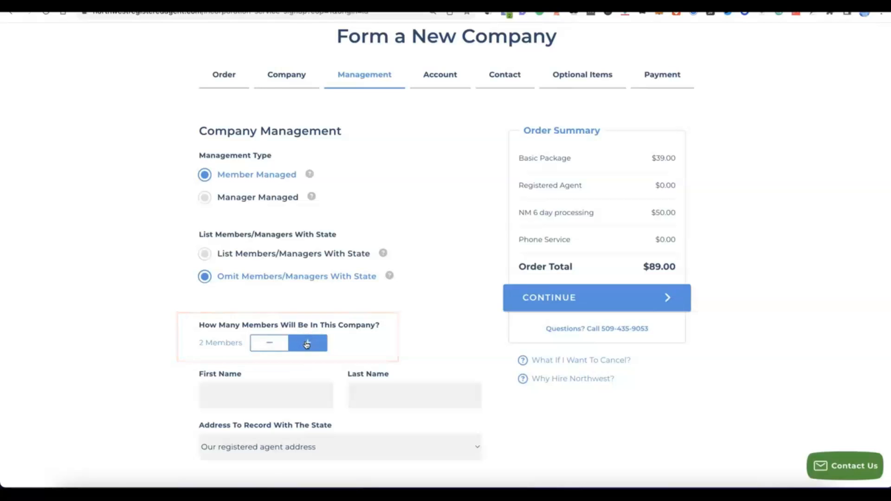
scroll(306, 344, down, 2)
scroll(306, 344, down, 4)
scroll(299, 342, up, 2)
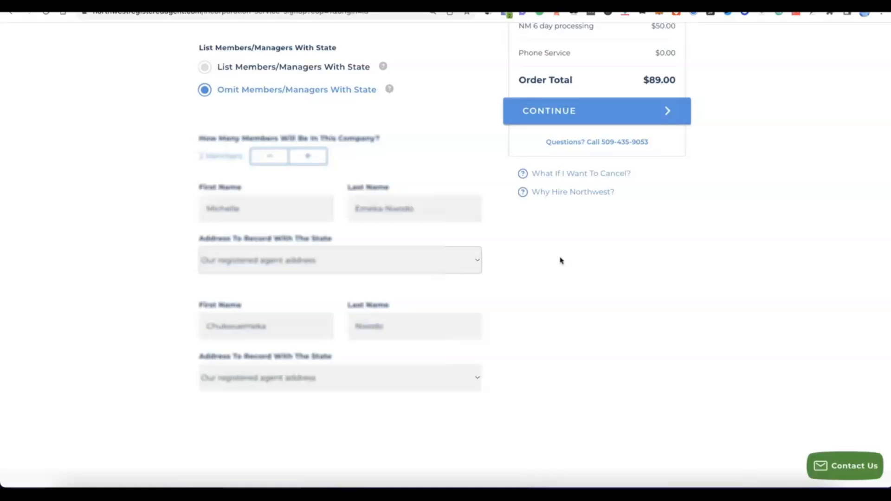
- Continue from the management details to the Account section
click(526, 259)
click(524, 273)
scroll(527, 275, up, 3)
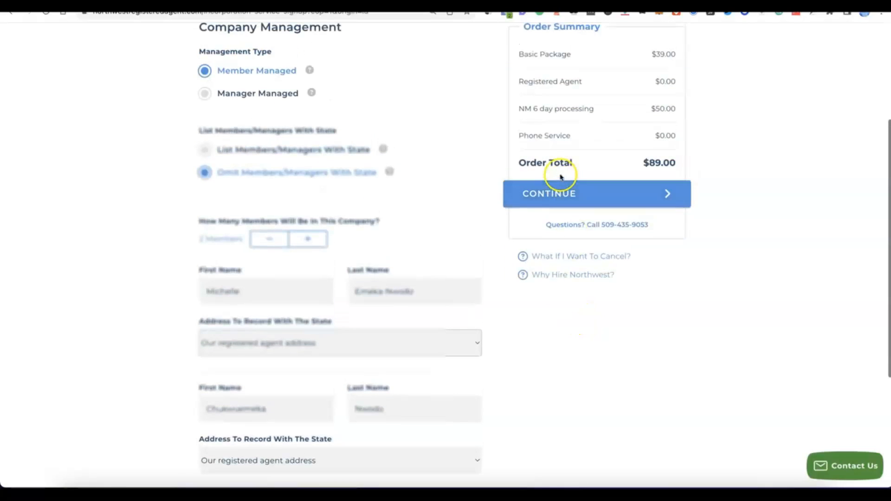
click(558, 194)
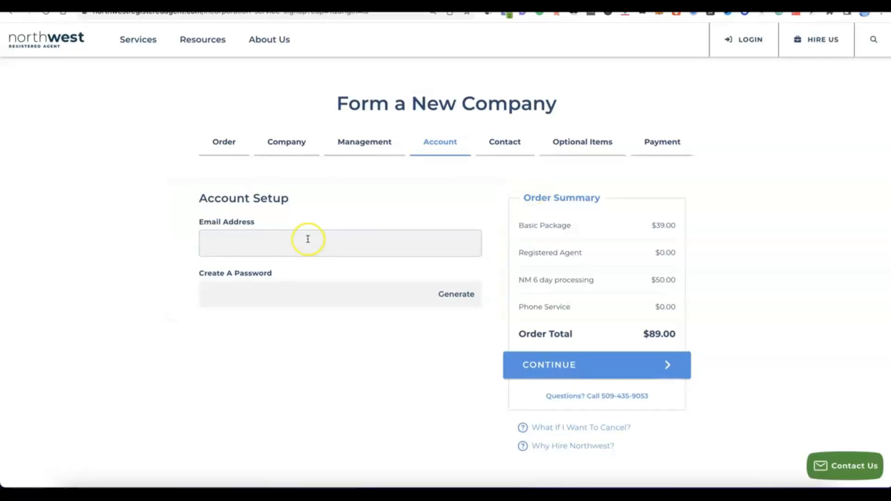
- Enter the account e-mail address, generate an account password, and continue to Contact details
scroll(303, 235, down, 1)
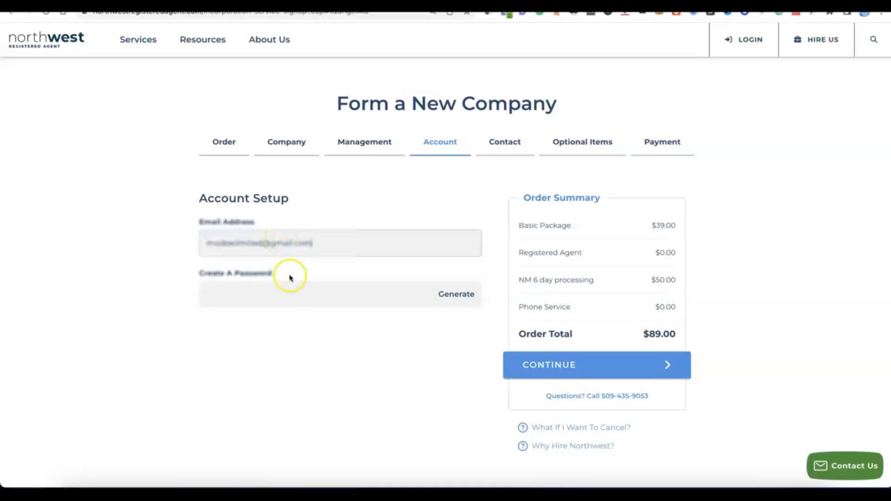
click(286, 293)
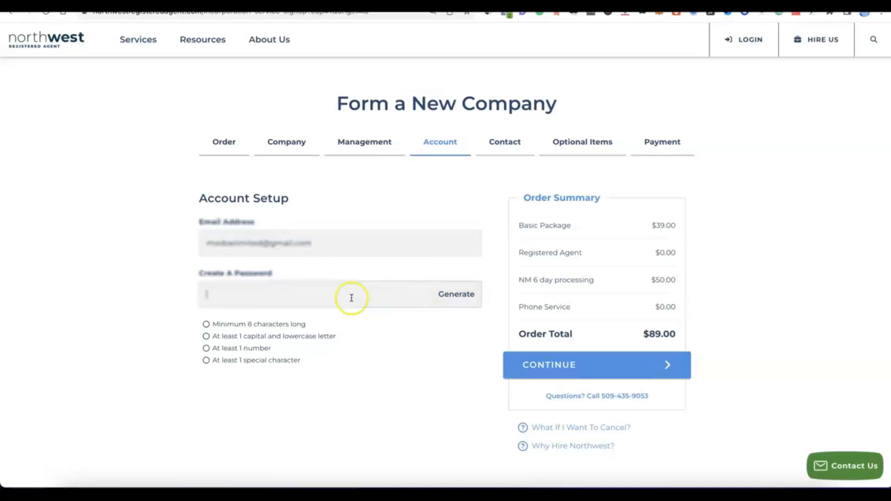
click(454, 295)
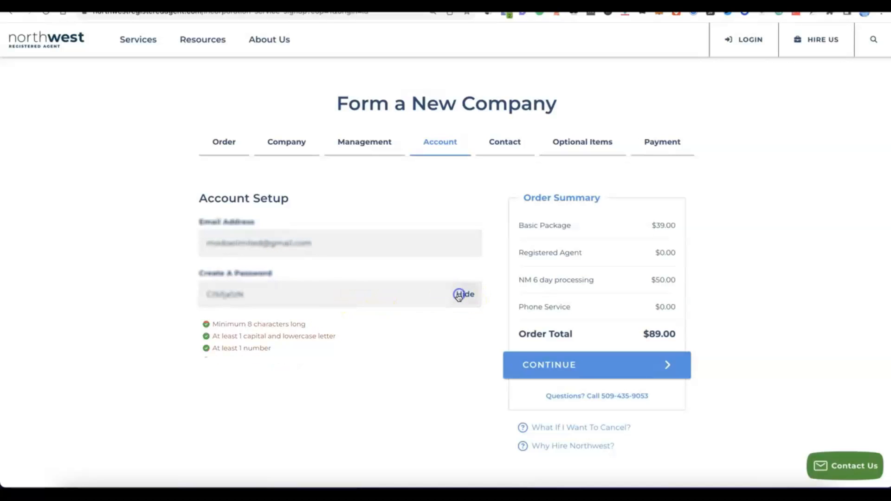
click(322, 334)
scroll(323, 335, down, 1)
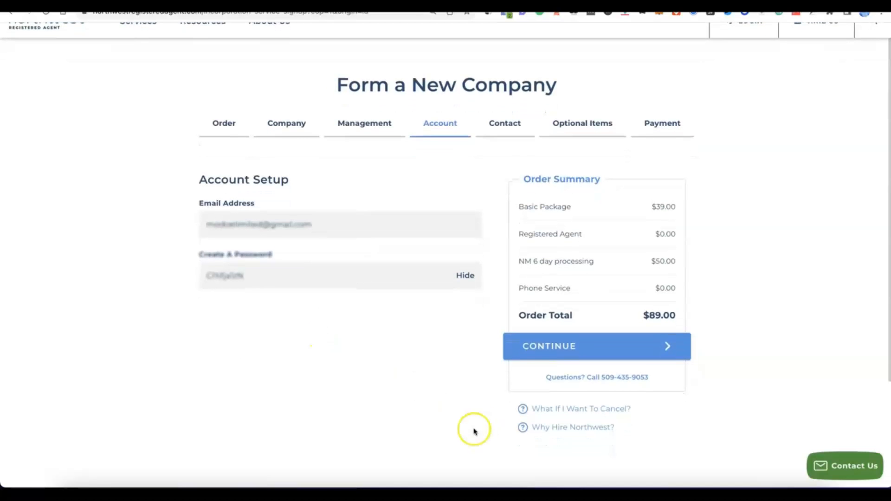
click(574, 357)
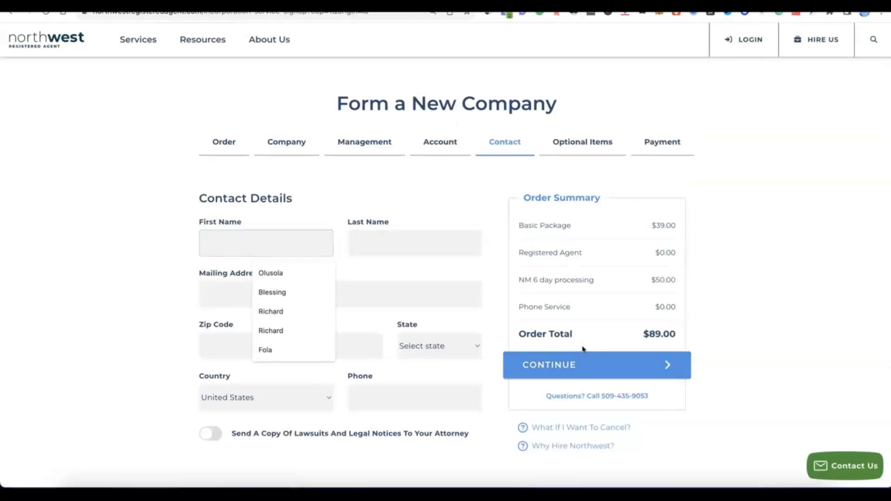
- Fill in the contact's name, mailing address, postal code, city, province, country and phone, then continue
click(139, 243)
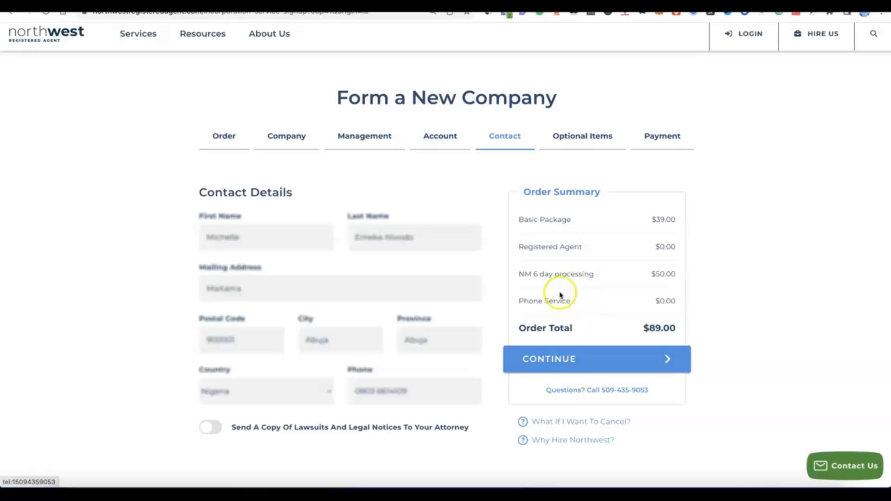
click(554, 367)
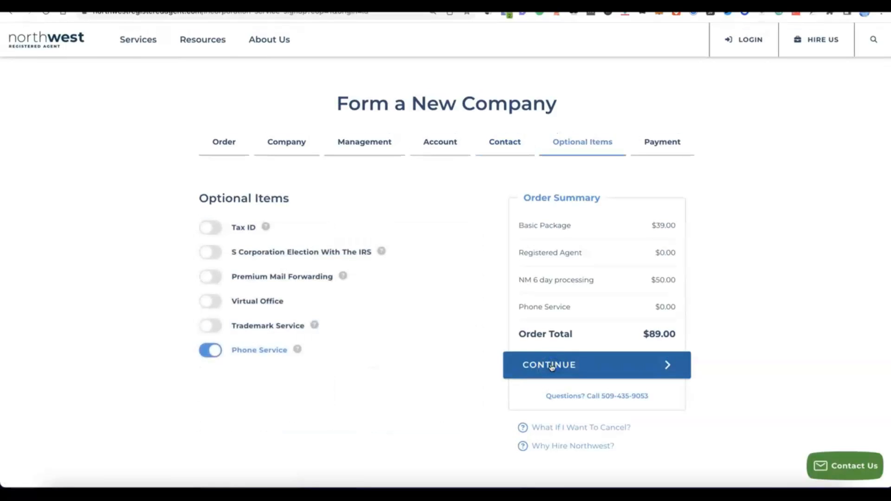
- Turn off the Phone Service optional item
click(331, 351)
click(215, 352)
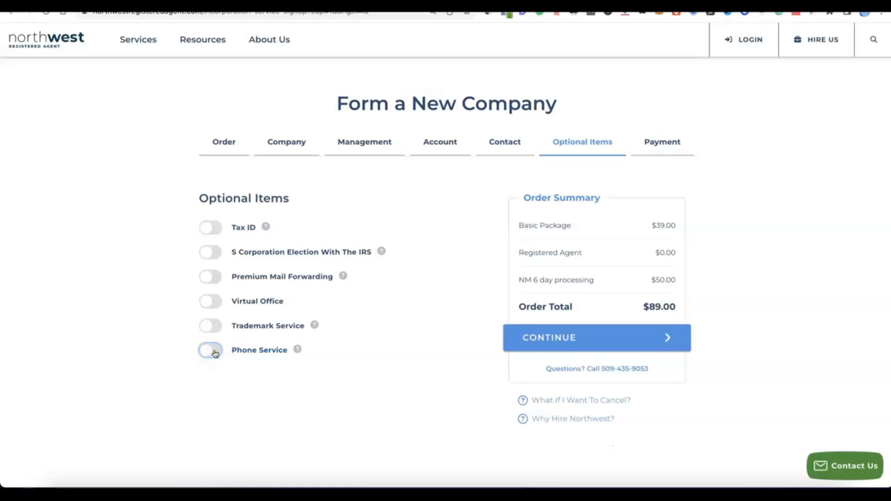
click(206, 352)
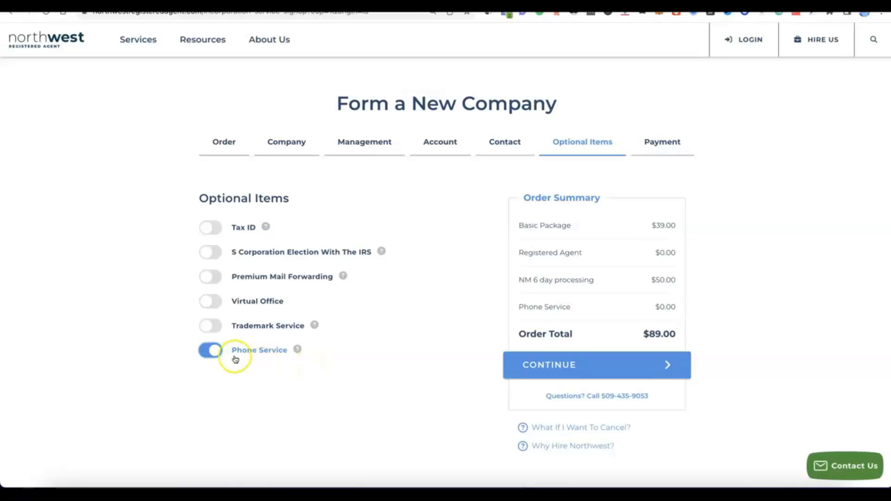
click(213, 353)
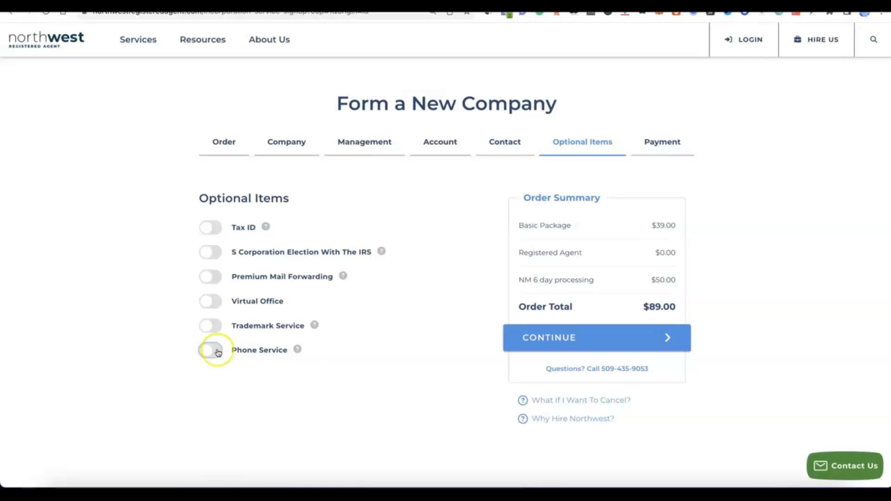
- Enable Tax ID with the Do NOT Have Social Security Number option and continue to Payment
click(206, 227)
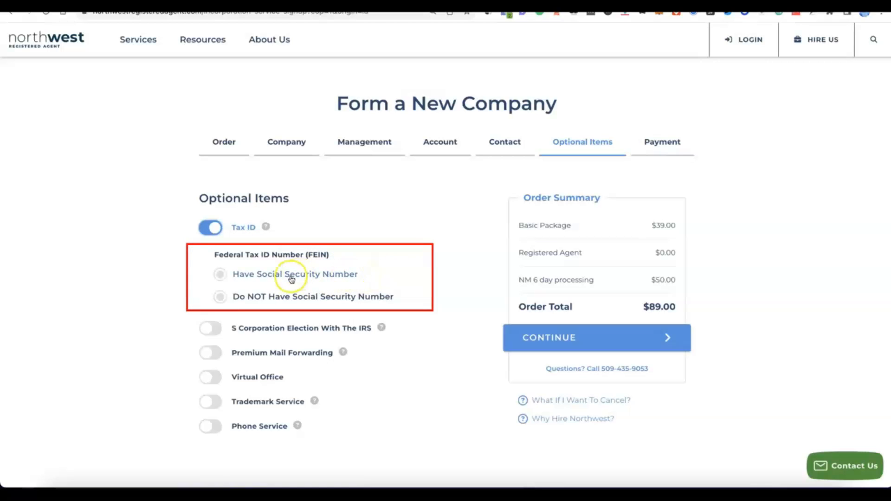
click(221, 274)
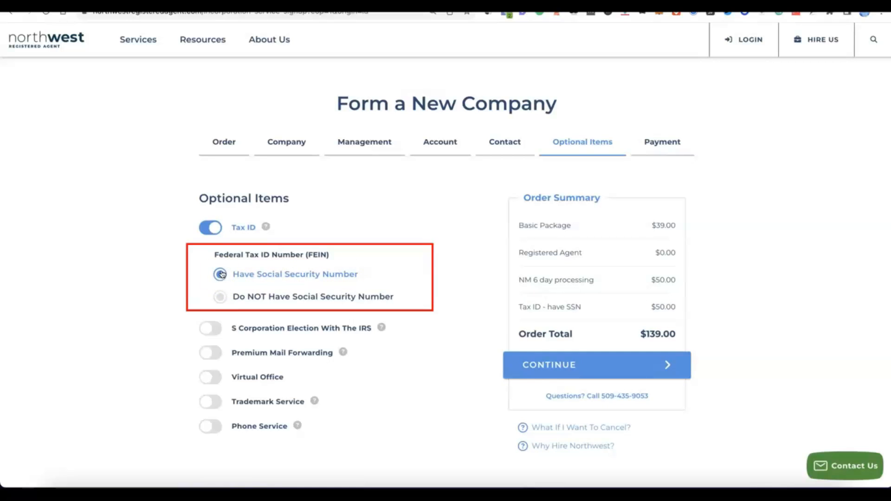
click(215, 299)
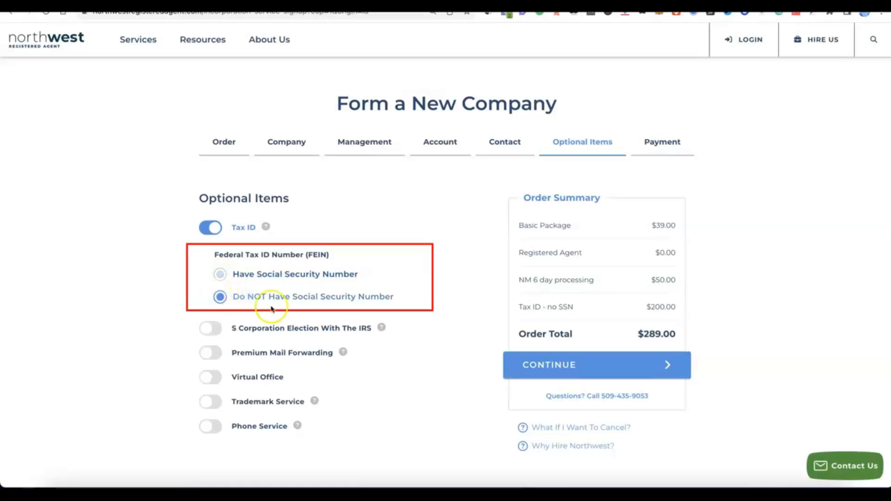
click(300, 301)
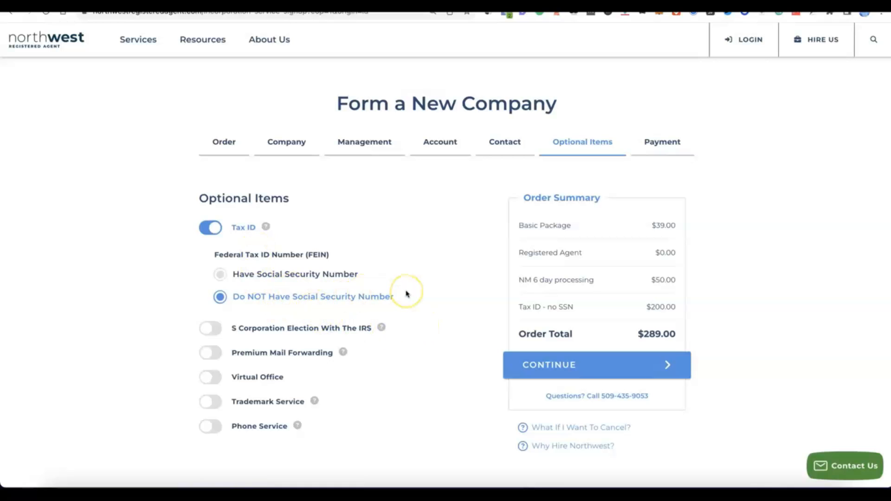
scroll(407, 293, down, 1)
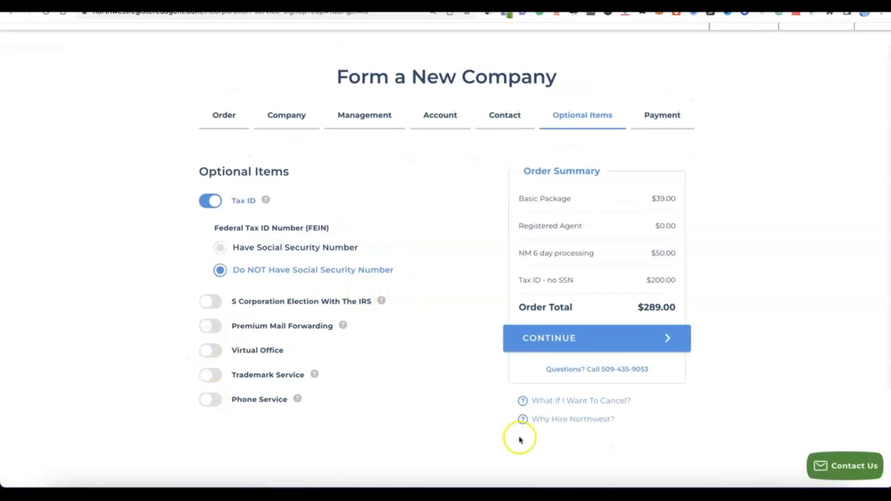
click(562, 338)
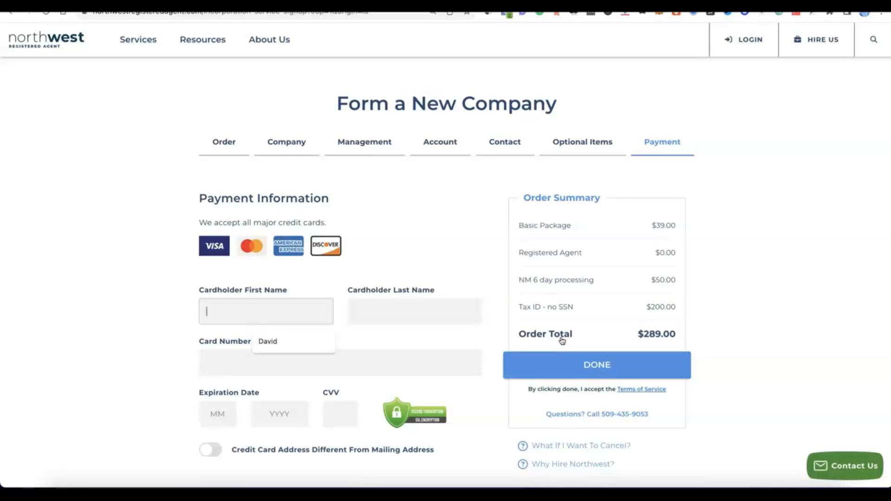
- Enter the cardholder's name, card number, expiration date and CVV, and submit the order
click(562, 341)
scroll(563, 341, down, 3)
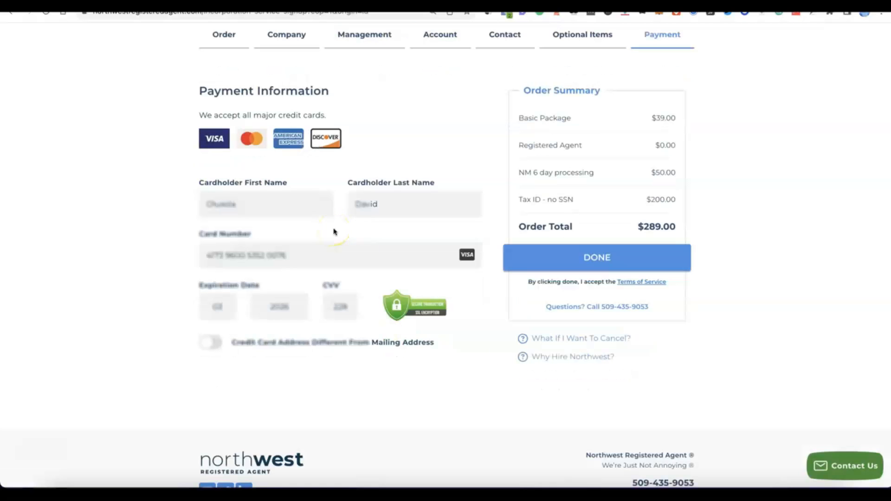
click(566, 260)
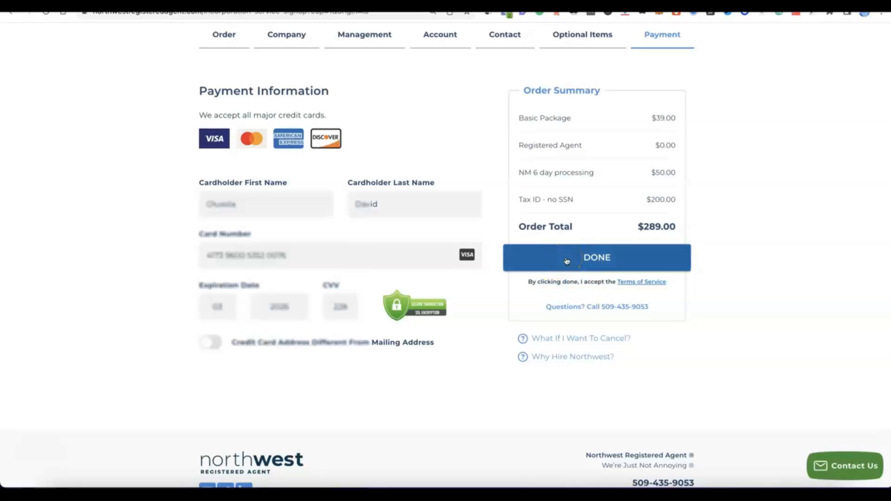
click(575, 259)
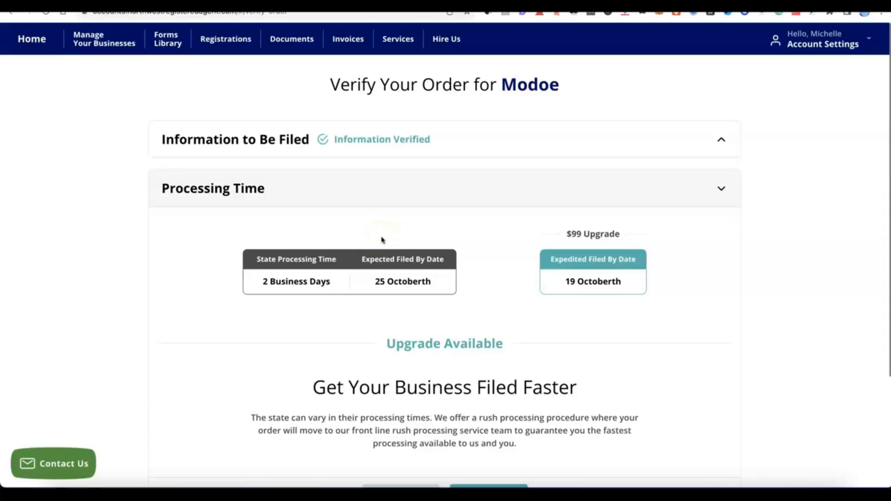
- Keep the standard processing time and decline the suggested new business items
click(400, 221)
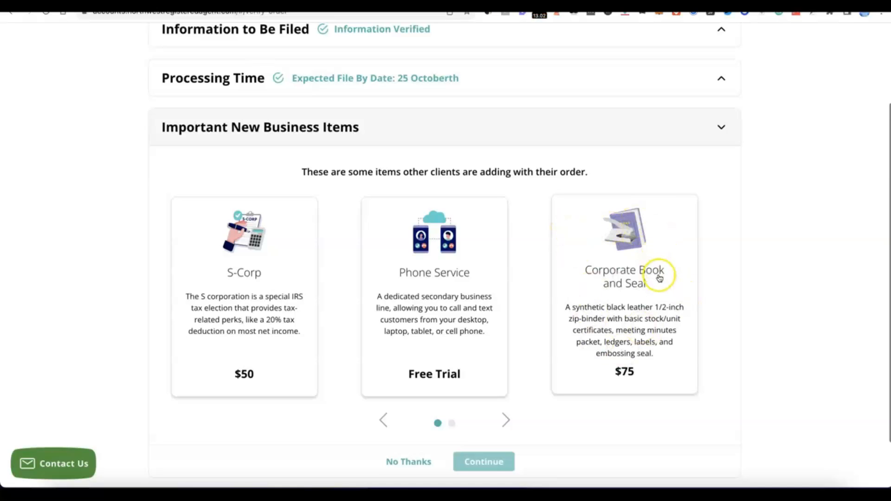
scroll(534, 252, down, 1)
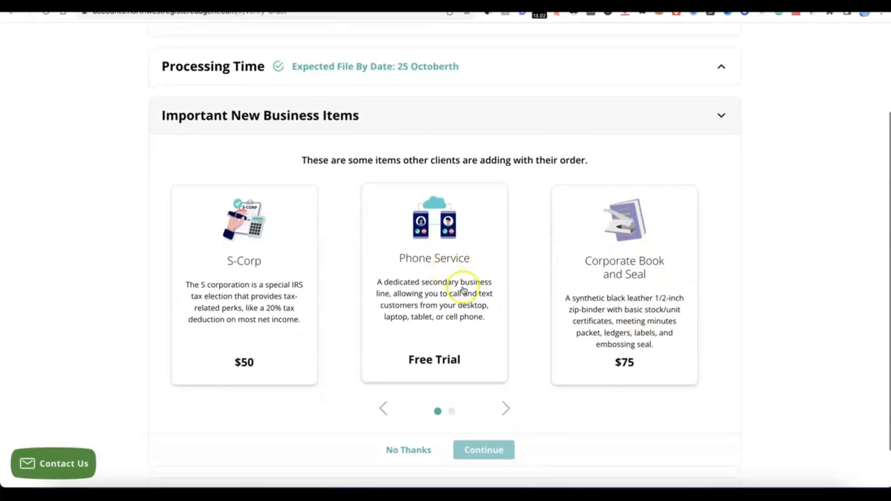
scroll(462, 289, down, 3)
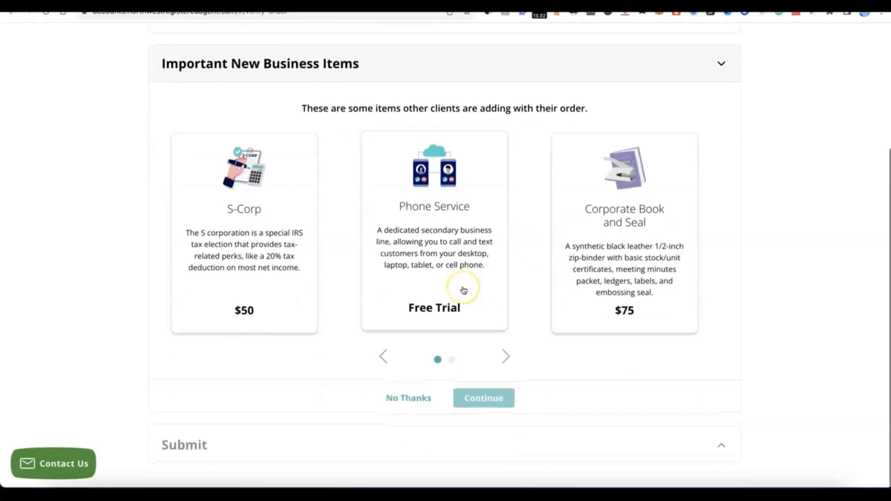
click(415, 400)
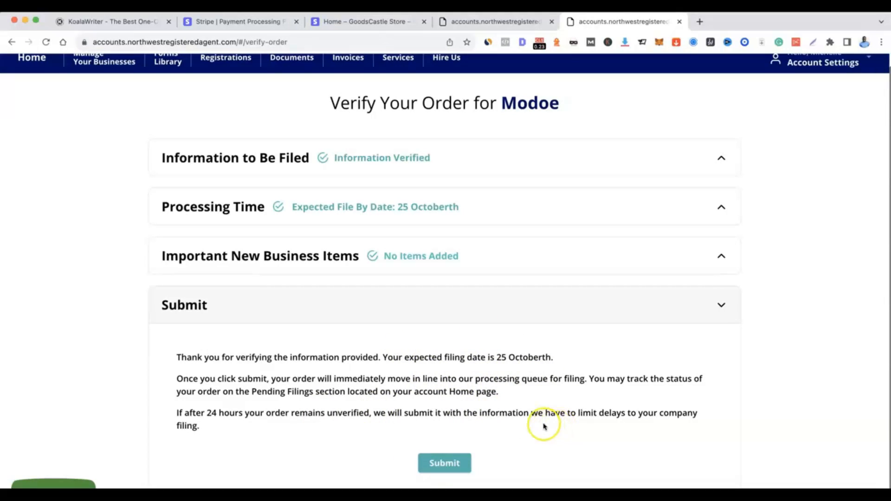
- Submit the verified order and open the EIN filing item that requires attention
click(445, 463)
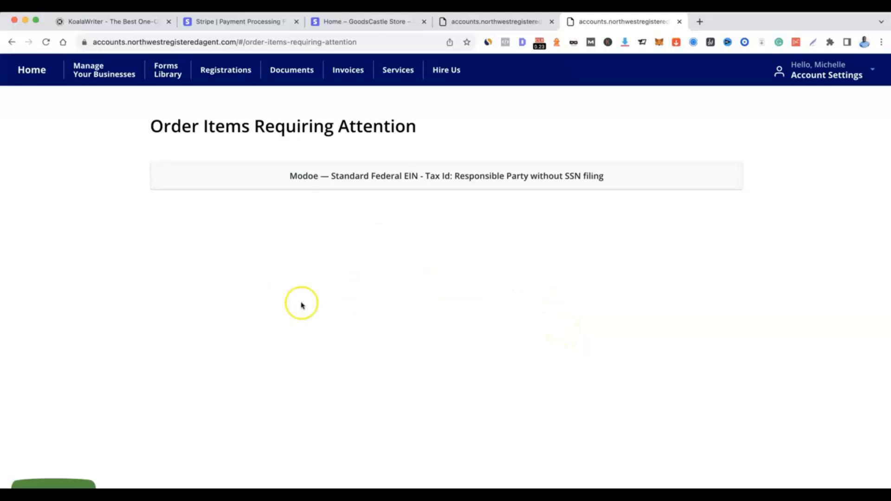
click(411, 175)
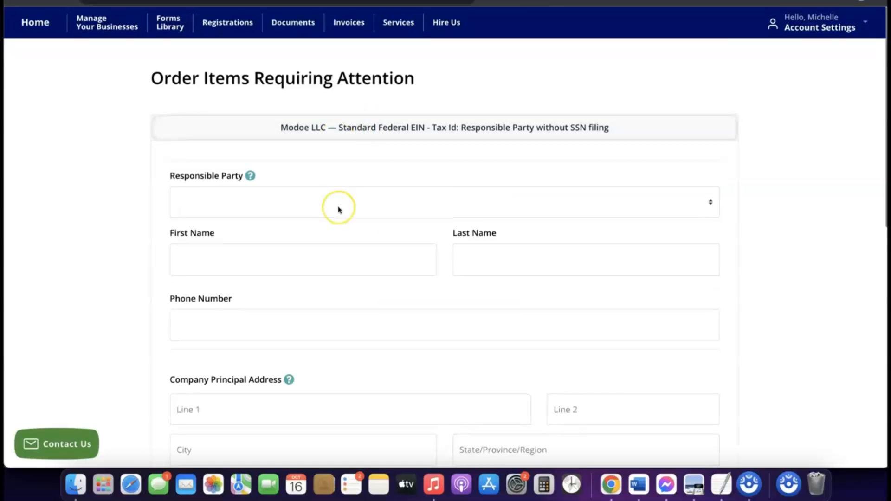
- Choose the existing contact as the Responsible Party for the EIN filing
scroll(338, 209, down, 3)
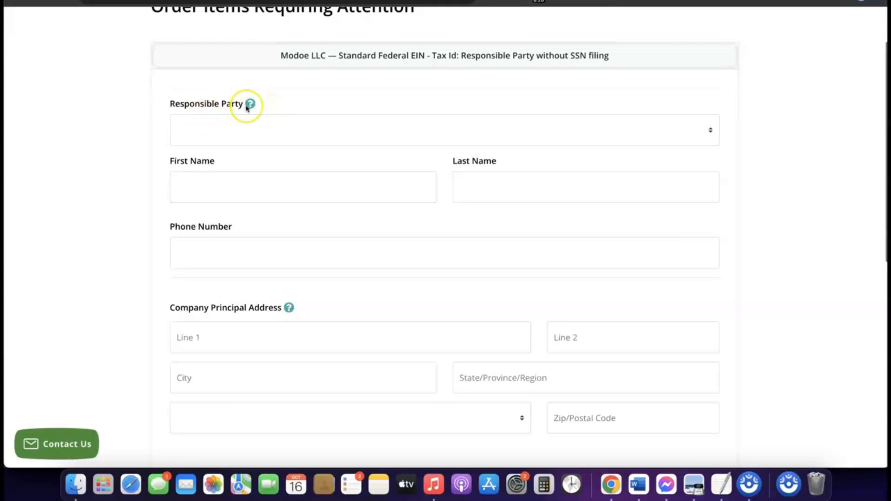
click(245, 123)
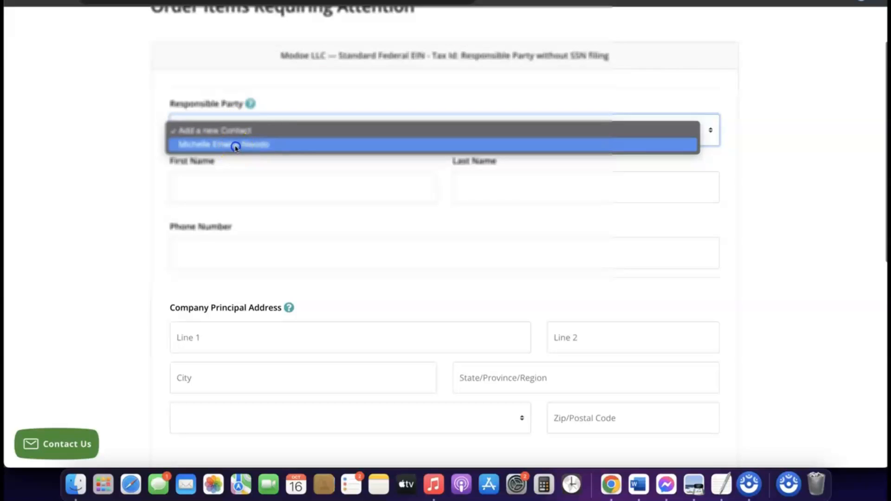
click(233, 146)
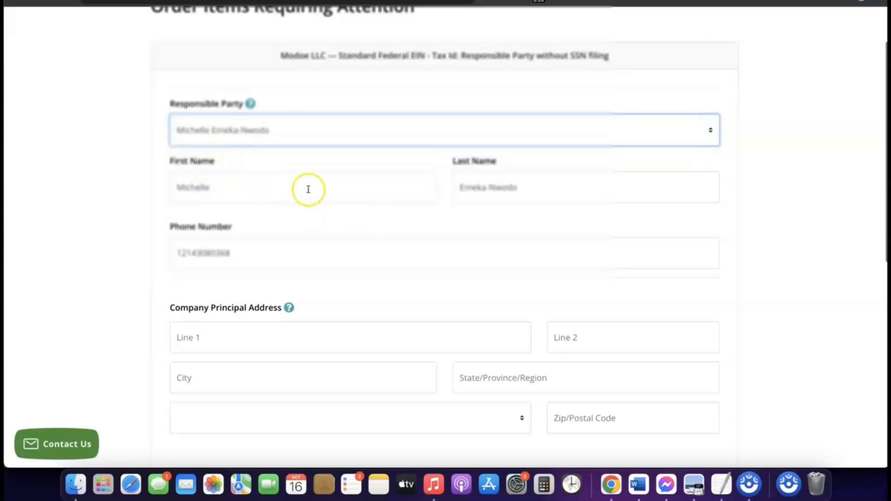
scroll(369, 219, down, 5)
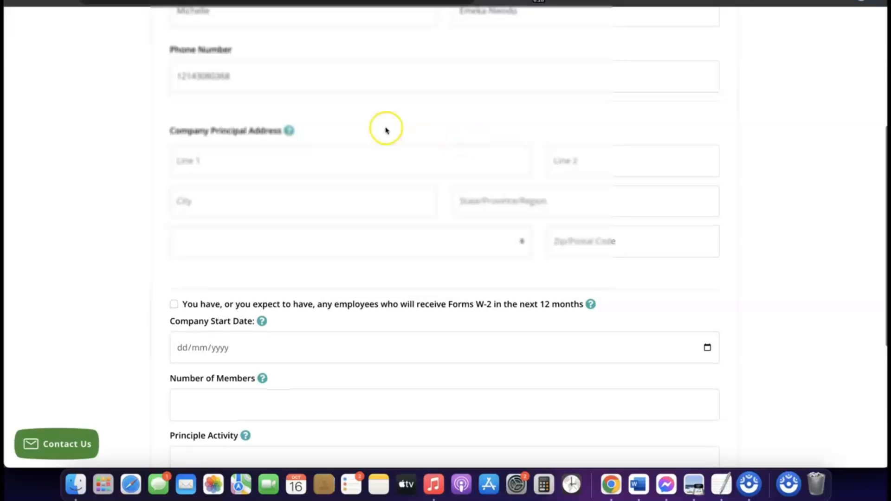
- Set the Company Start Date to 16/01/2024 using the date picker
scroll(303, 135, down, 2)
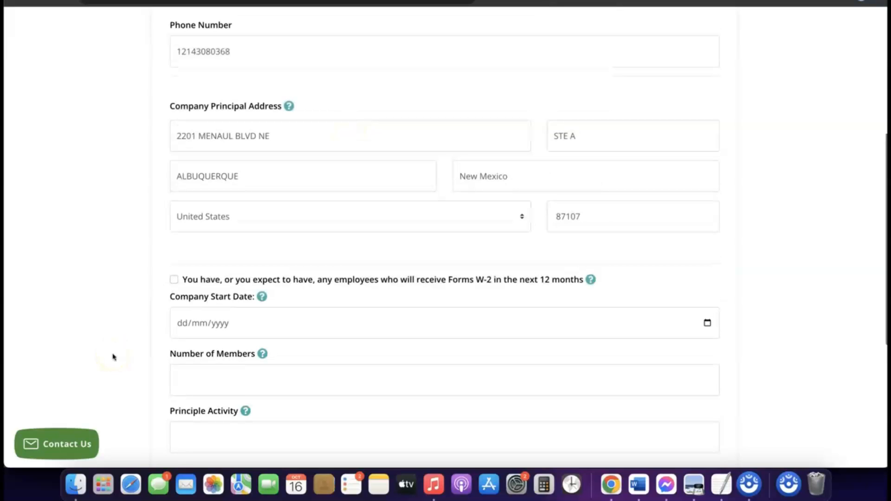
scroll(255, 328, down, 2)
mouse_move(255, 328)
scroll(254, 328, down, 1)
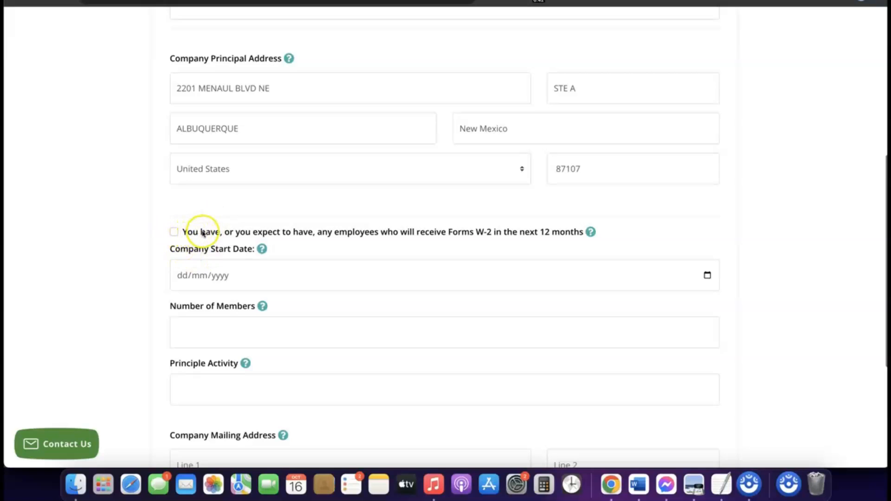
scroll(200, 232, down, 1)
scroll(213, 218, down, 1)
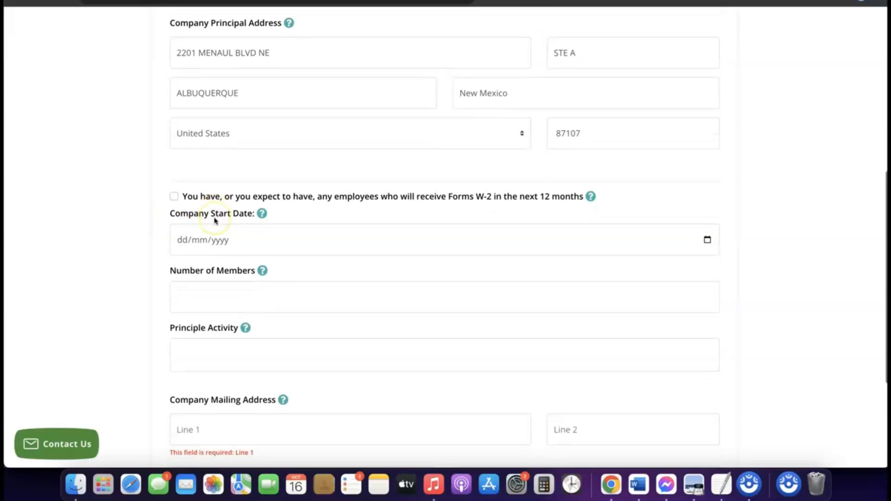
scroll(215, 220, down, 1)
click(216, 238)
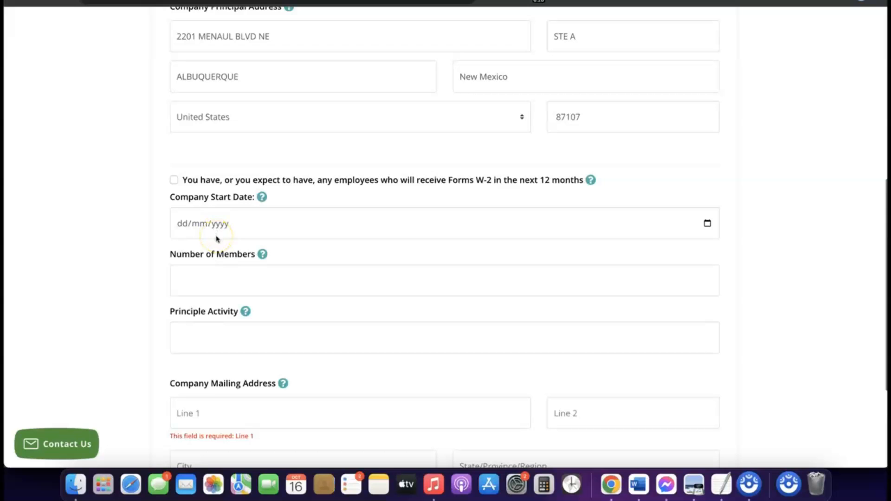
click(214, 226)
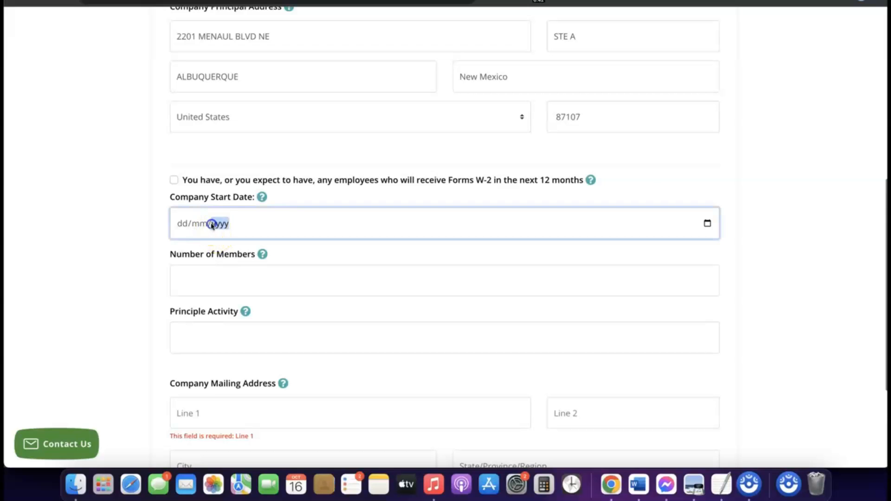
click(186, 225)
click(262, 198)
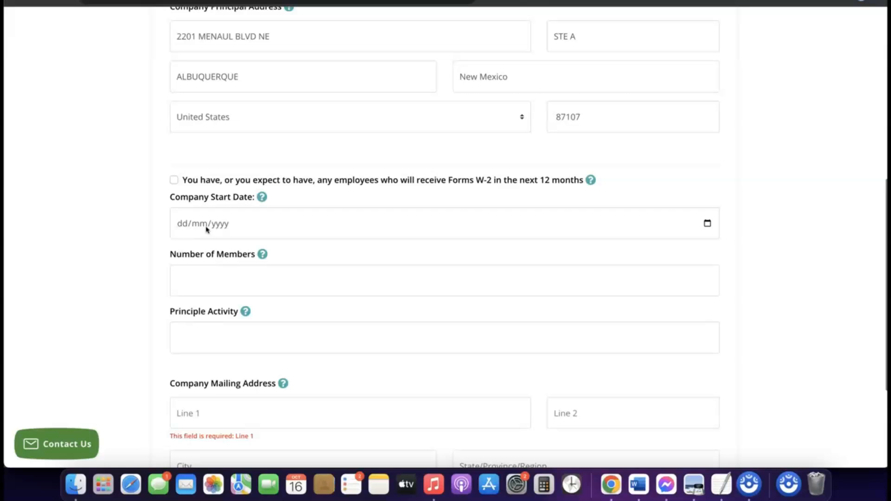
click(709, 224)
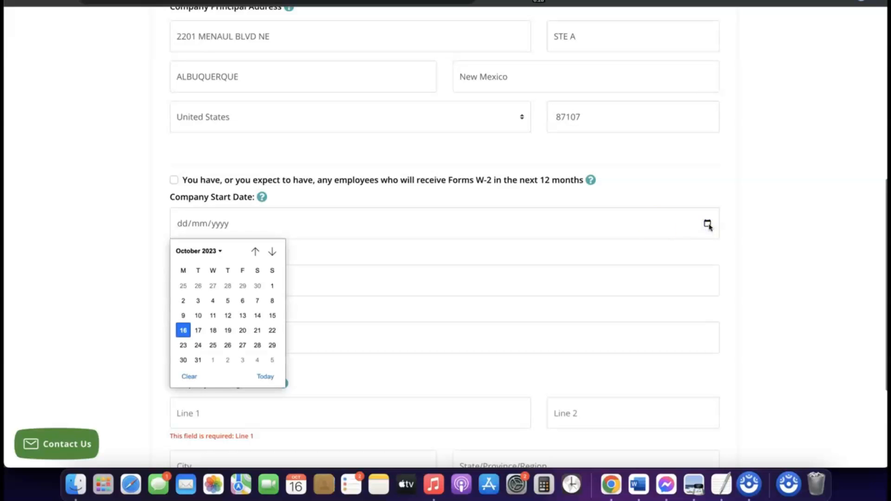
click(219, 251)
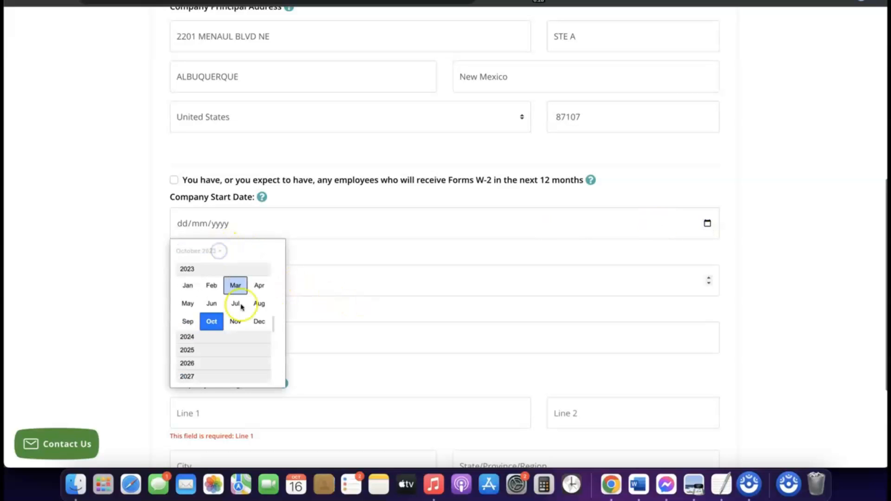
click(197, 337)
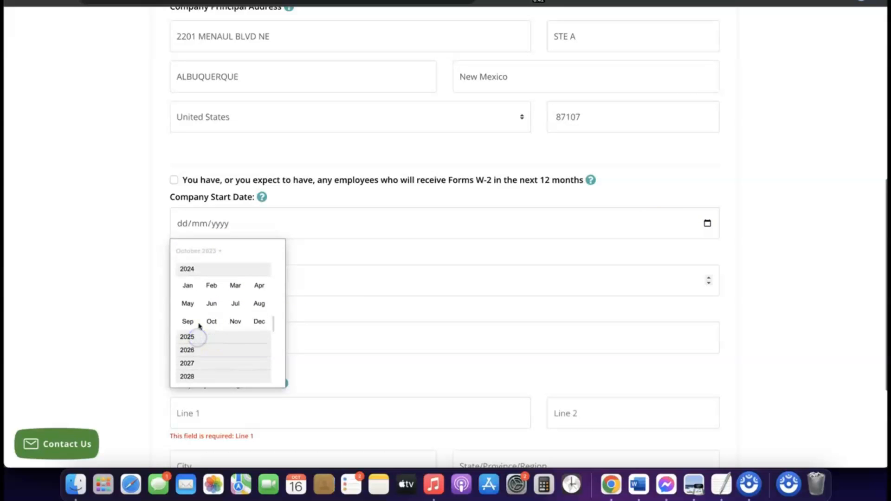
click(188, 289)
click(388, 277)
click(371, 265)
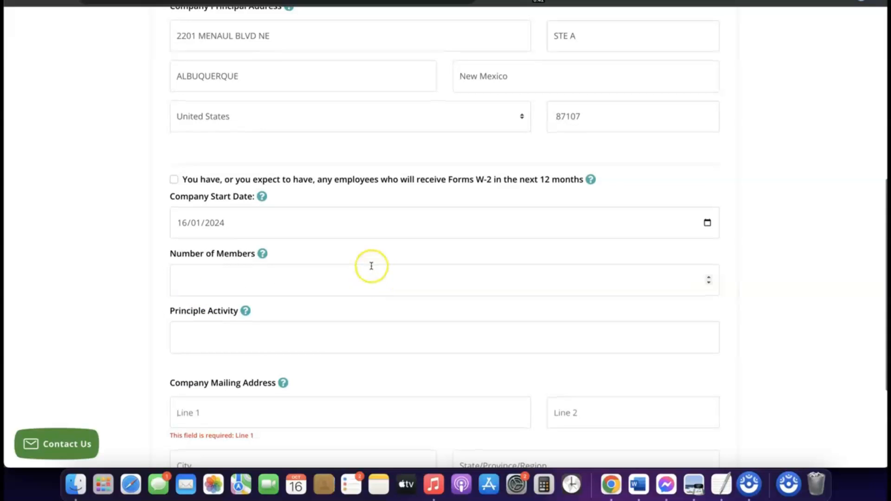
- Enter 1 as the Number of Members
scroll(370, 265, down, 1)
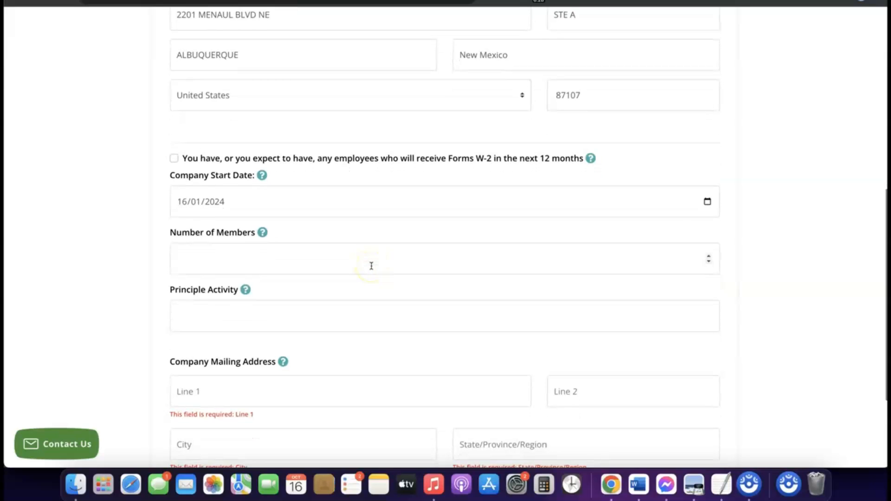
click(328, 259)
click(308, 258)
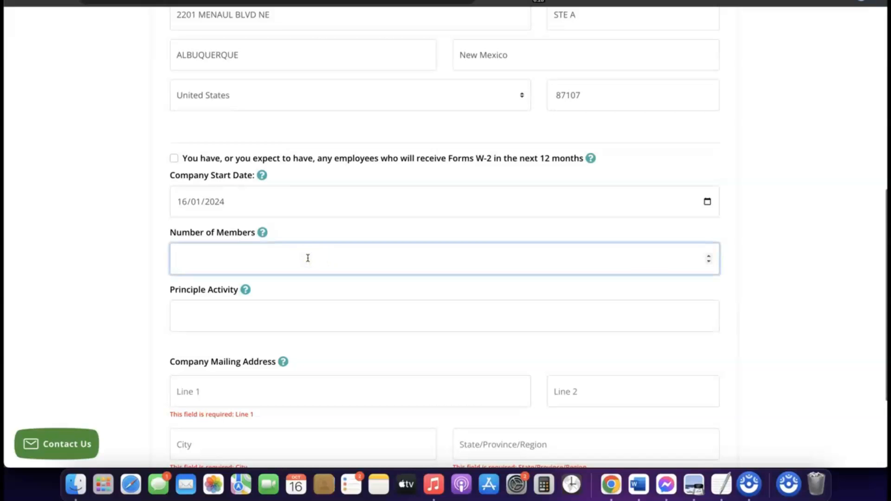
text(1)
click(308, 257)
scroll(308, 257, down, 3)
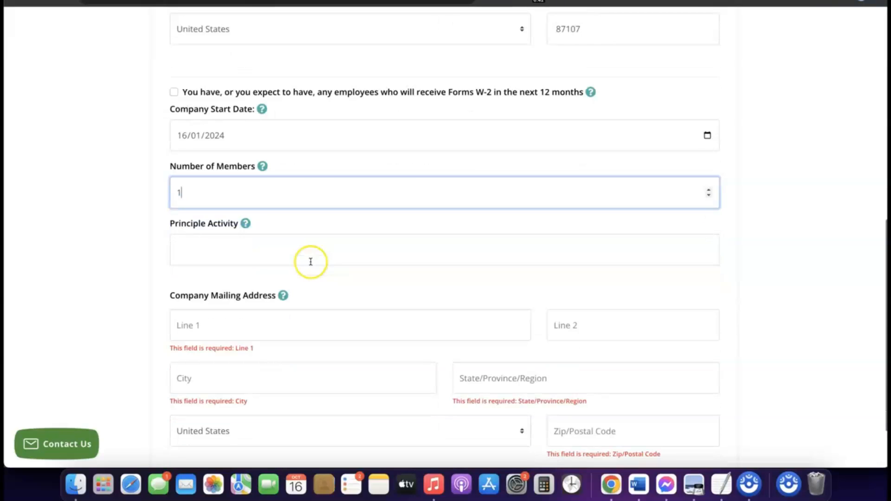
- Enter eCommerce as the Principle Activity
click(278, 246)
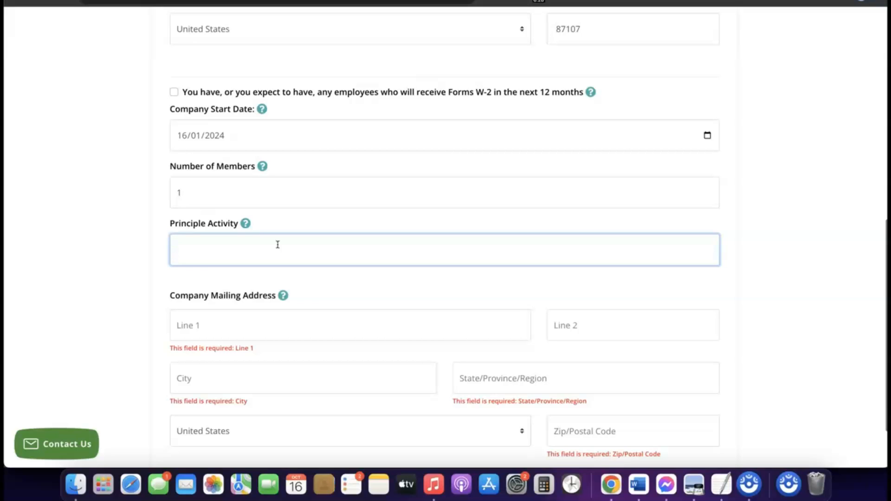
text(eCommerce)
- Copy the street line of the Company Principal Address
scroll(251, 264, down, 1)
scroll(250, 265, down, 3)
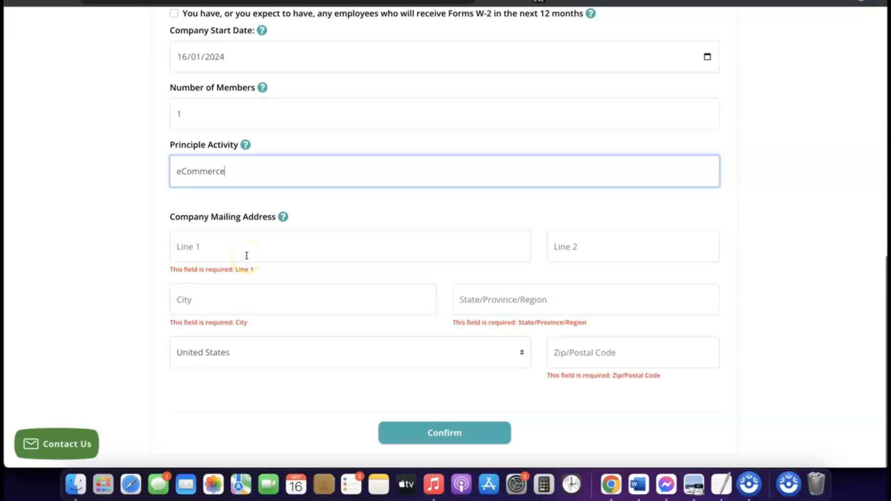
scroll(247, 255, up, 7)
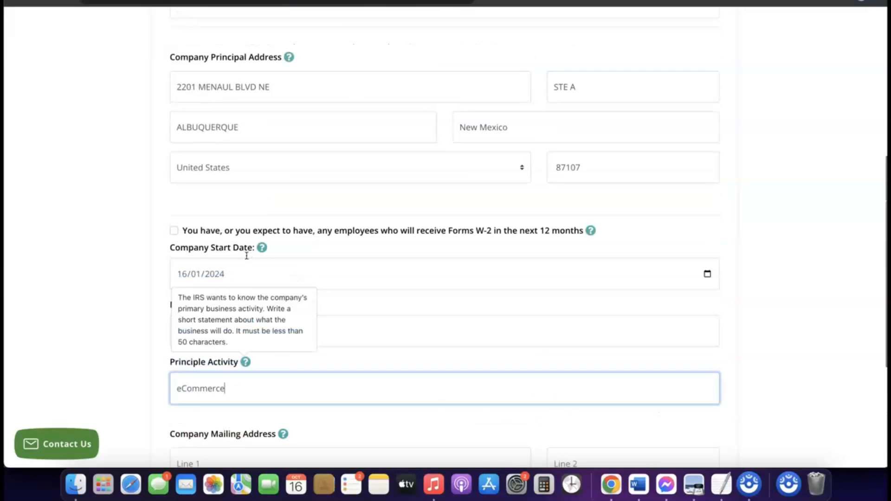
scroll(246, 256, down, 3)
scroll(247, 255, down, 4)
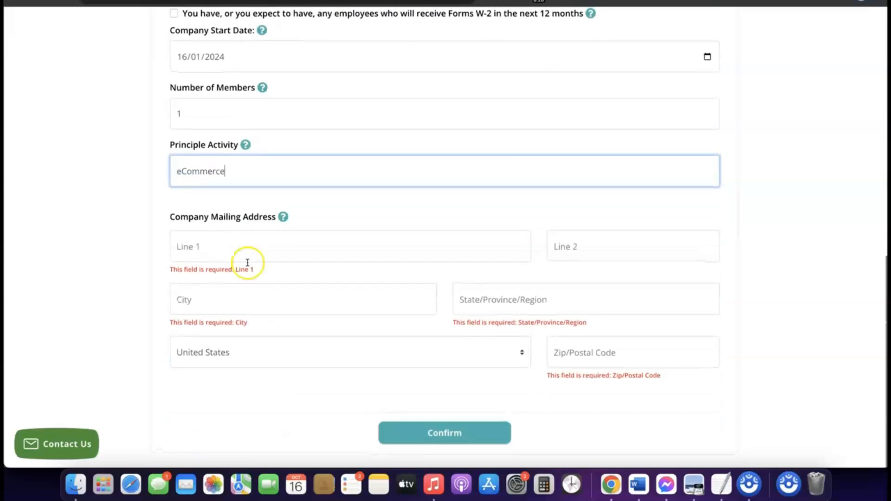
scroll(246, 258, up, 4)
scroll(248, 264, up, 3)
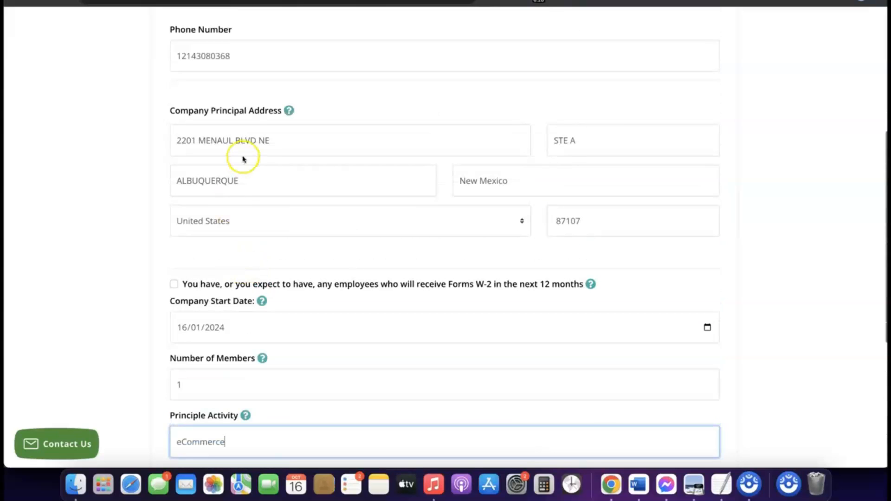
double_click(246, 140)
triple_click(246, 140)
right_click(247, 141)
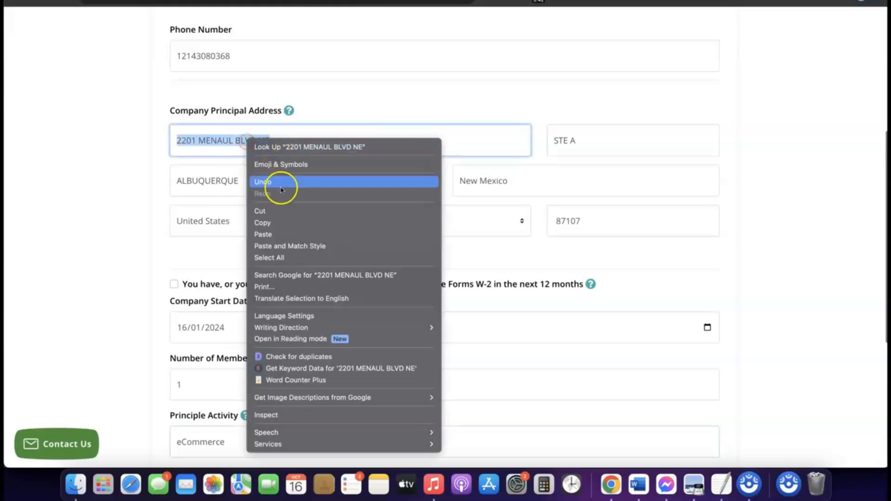
click(273, 224)
- Fill the Company Mailing Address with the principal address, including ZIP code 87107
scroll(273, 226, down, 5)
click(232, 247)
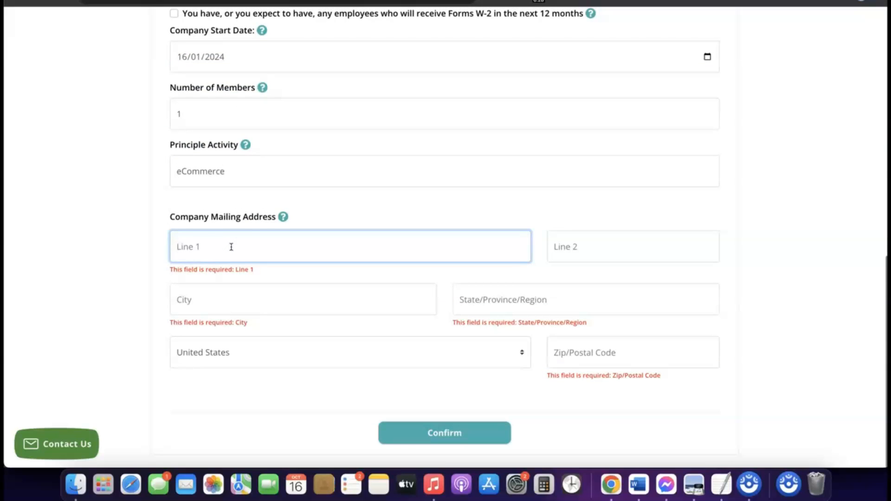
click(602, 354)
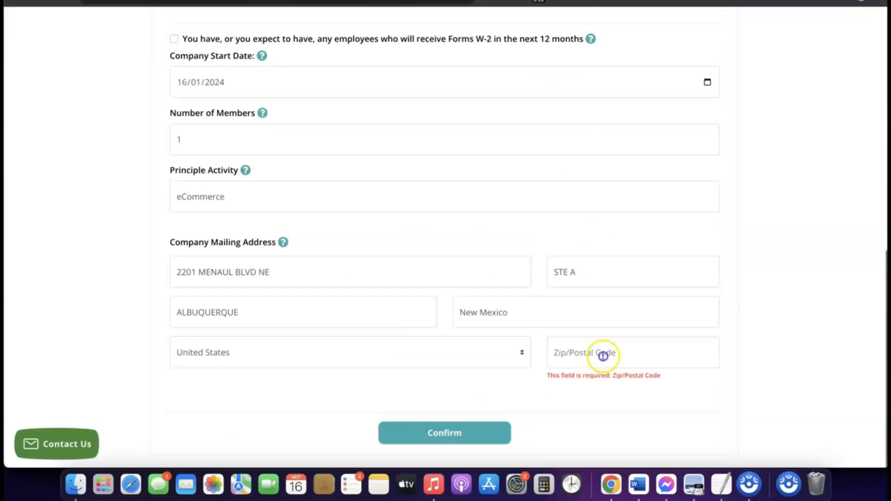
text(87107)
scroll(519, 378, up, 1)
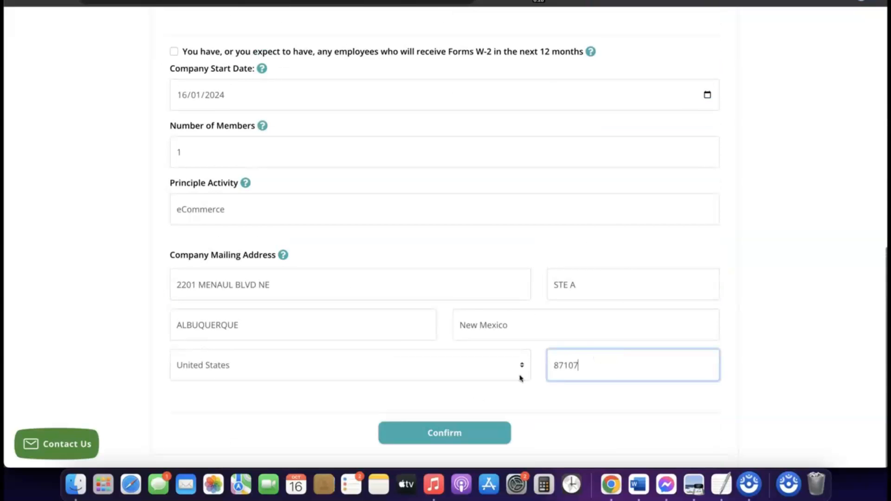
click(520, 395)
click(485, 387)
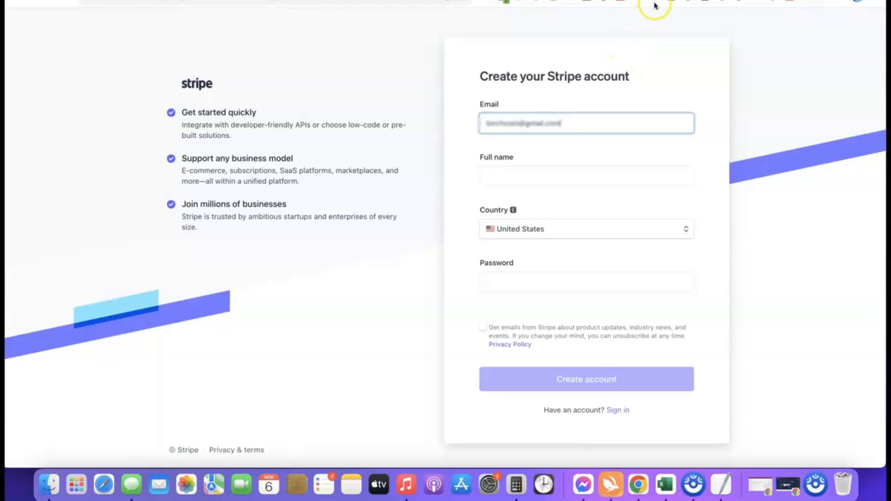
- Switch to the Stripe tab and sign in to the account
click(557, 1)
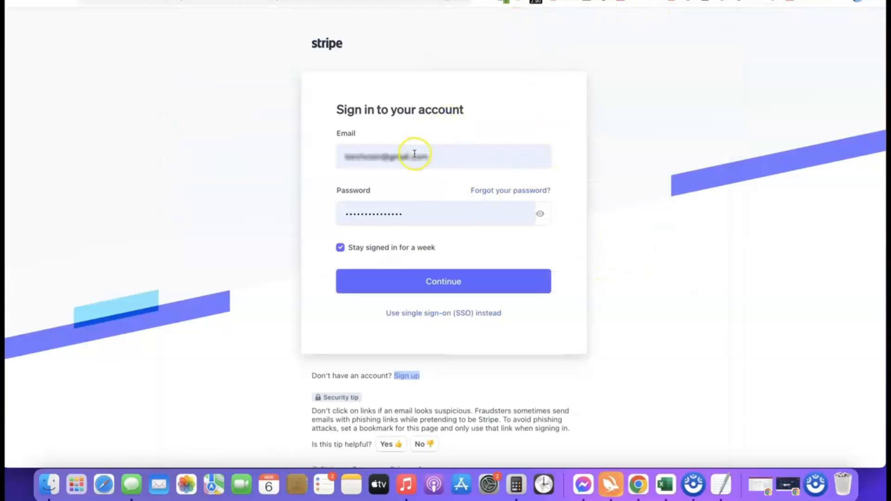
click(427, 285)
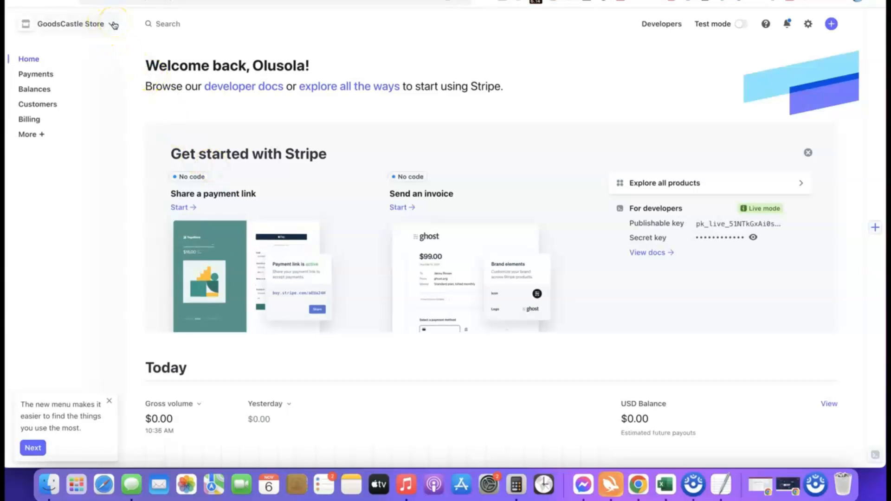
- Create a new Stripe account named Affiliate Blueprint with United States as the country of operation
click(114, 23)
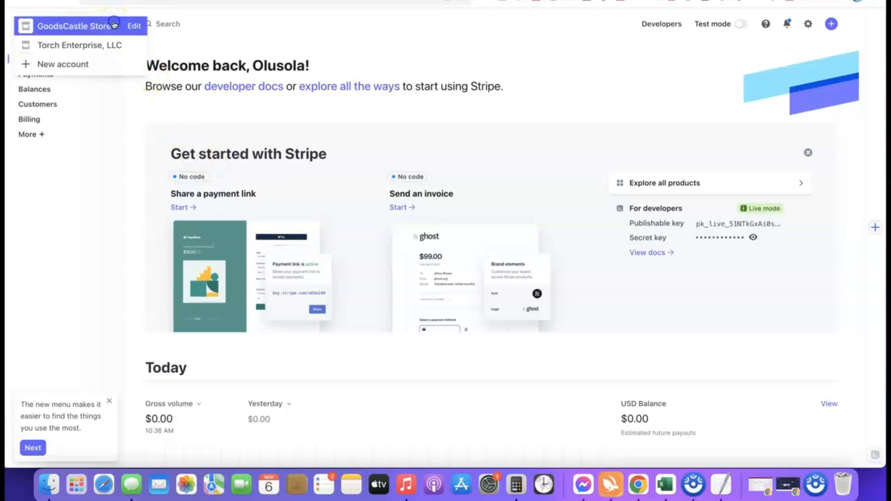
click(64, 64)
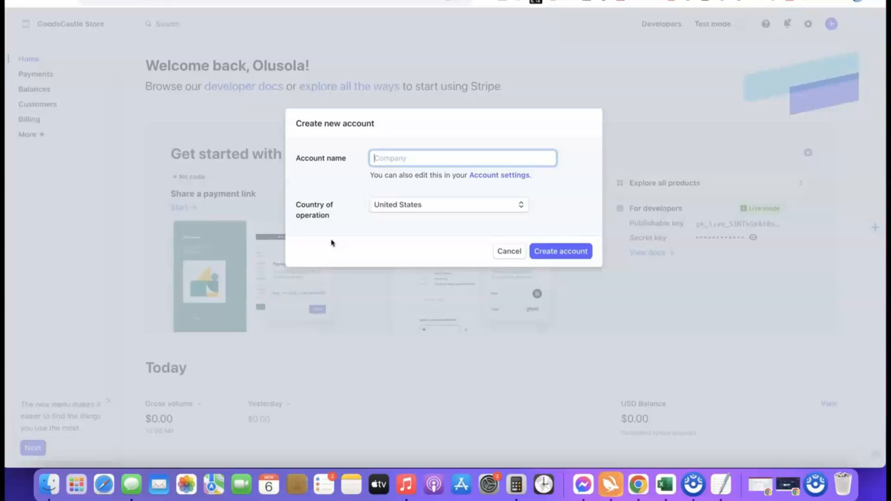
click(392, 161)
text(Affiliate Blueprint)
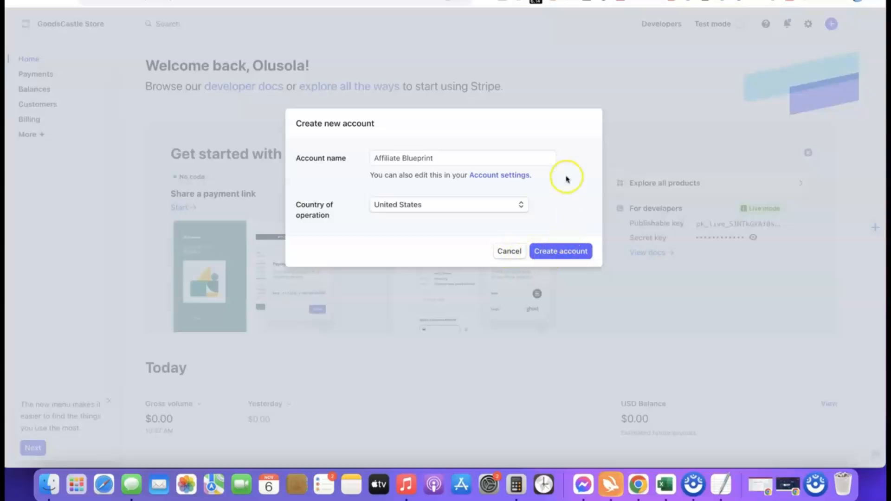
click(556, 255)
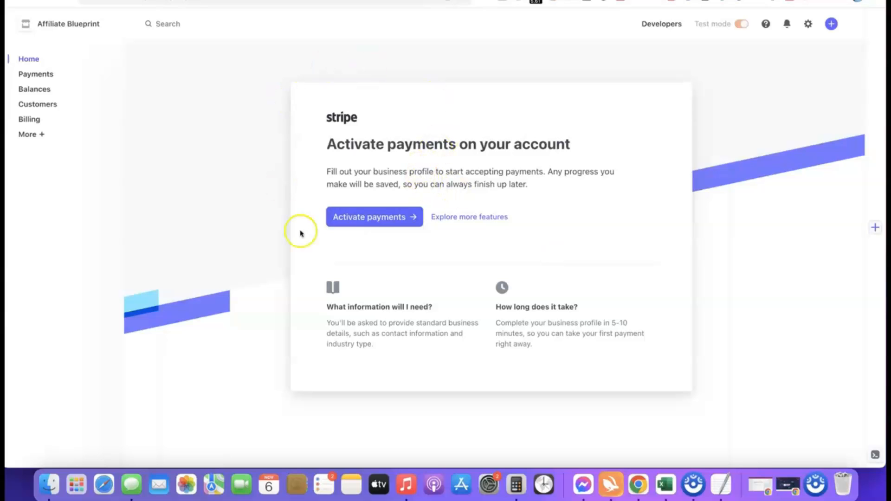
- Start payment activation, choosing Company as the business type and Sole proprietorship as the structure, and continue
click(369, 218)
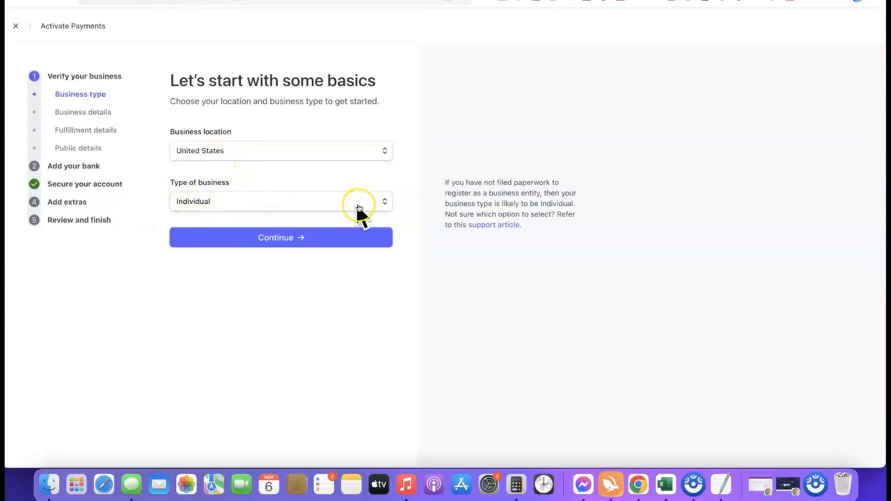
click(384, 203)
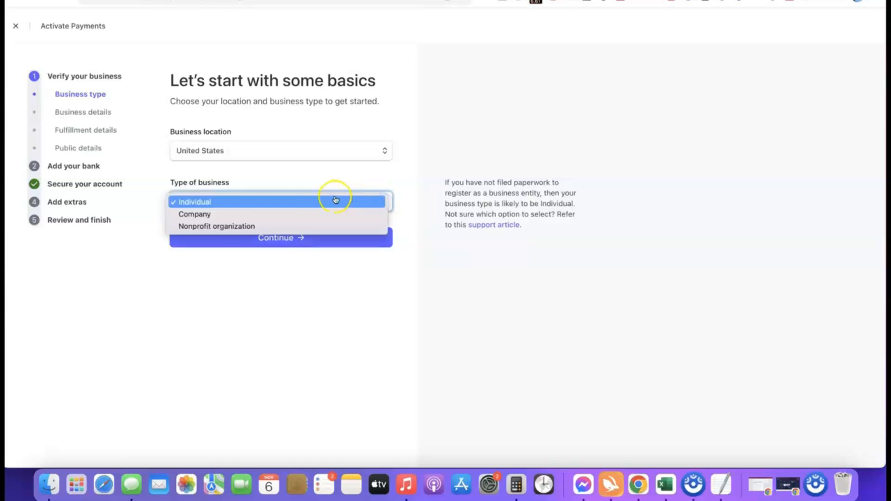
click(203, 216)
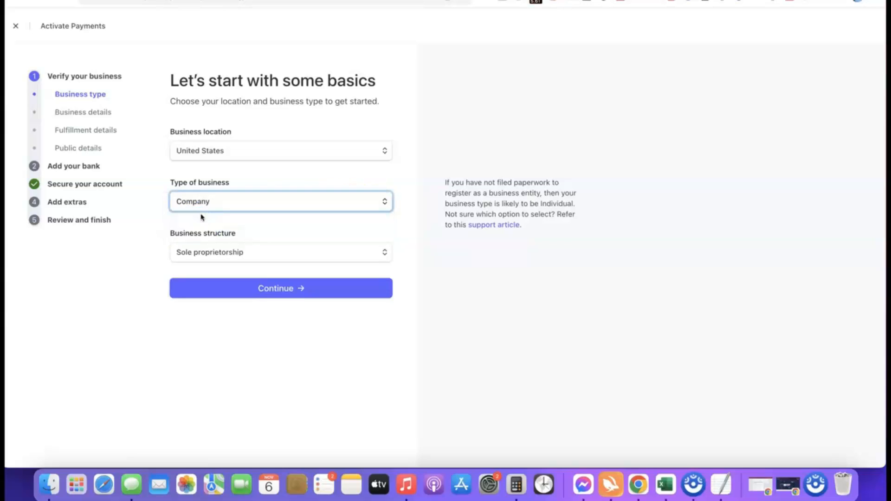
click(261, 252)
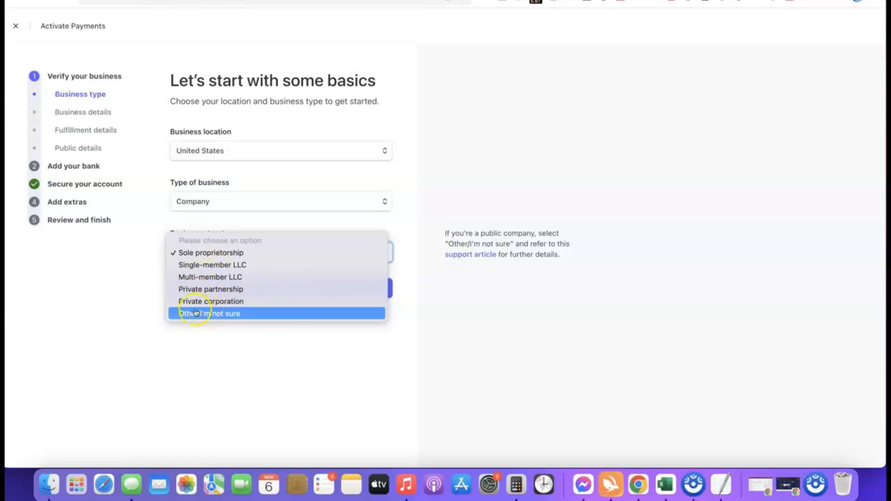
click(188, 252)
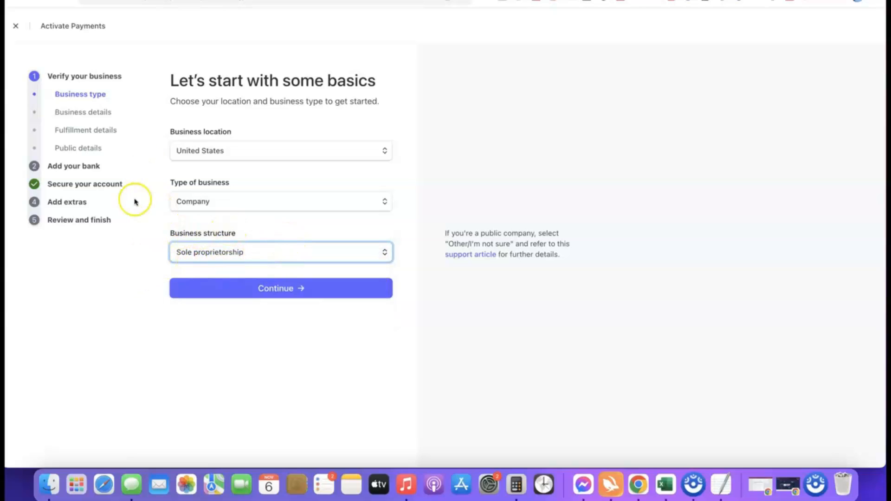
click(278, 289)
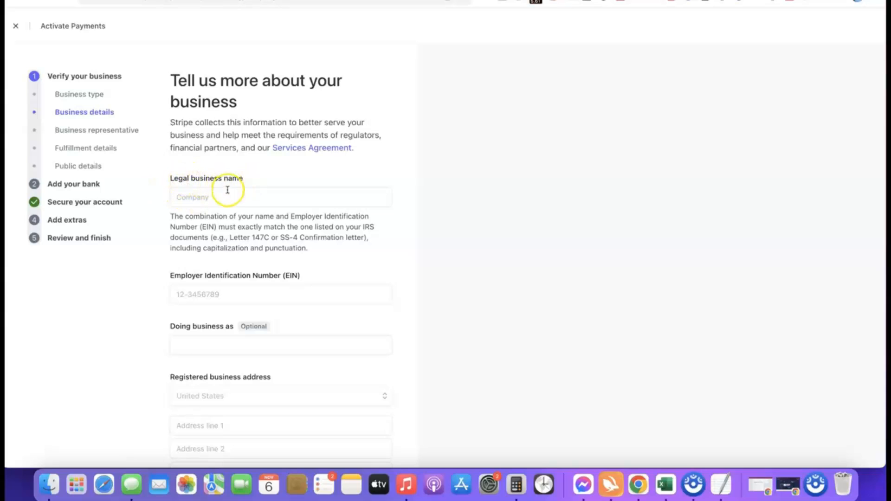
- Enter Torch Enterprise LLC as the legal business name and fill in the company's EIN
click(222, 195)
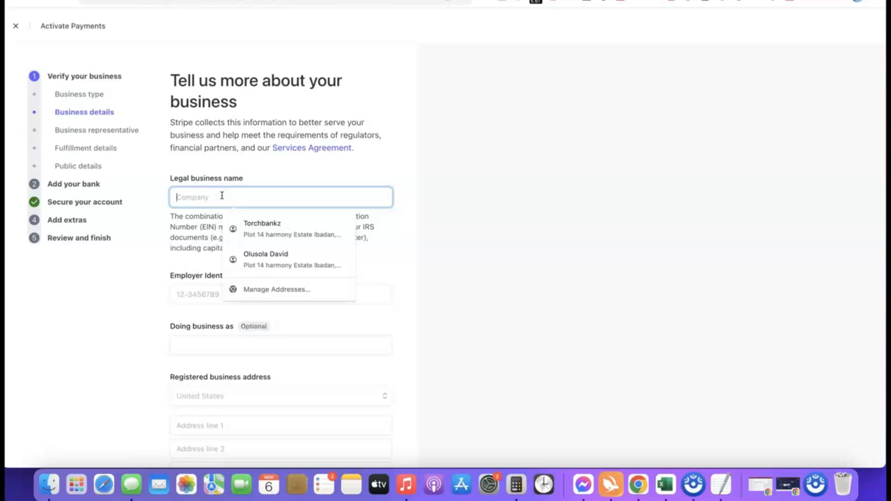
text(Torch Enterprise LLC)
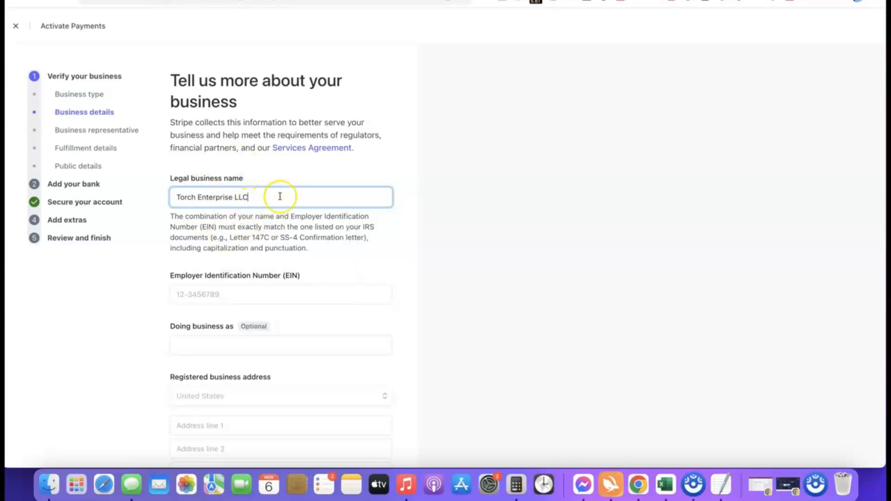
scroll(244, 285, down, 2)
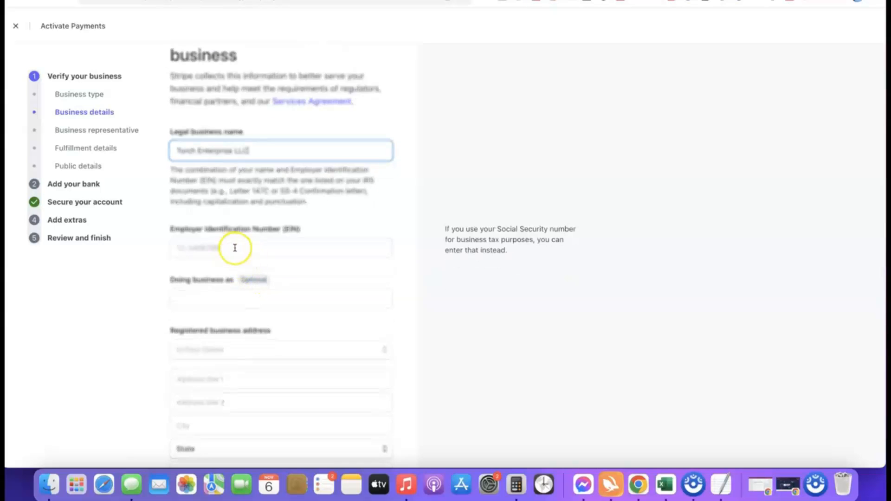
scroll(232, 243, down, 1)
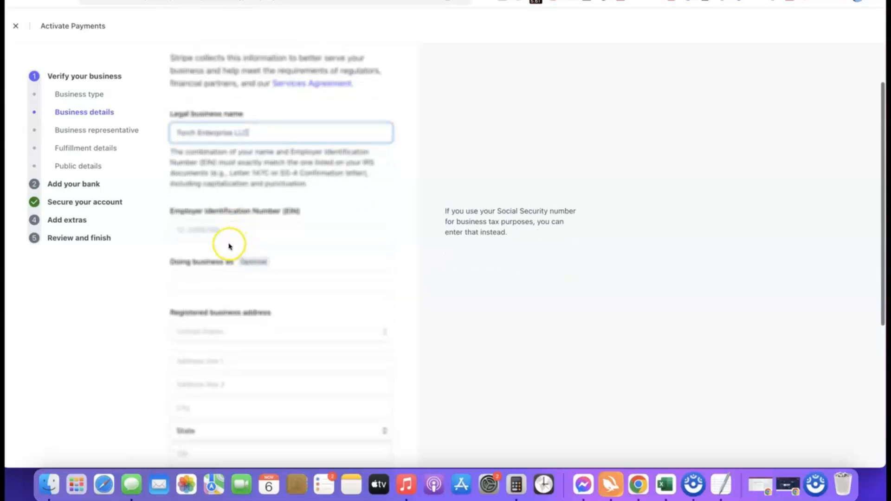
click(231, 230)
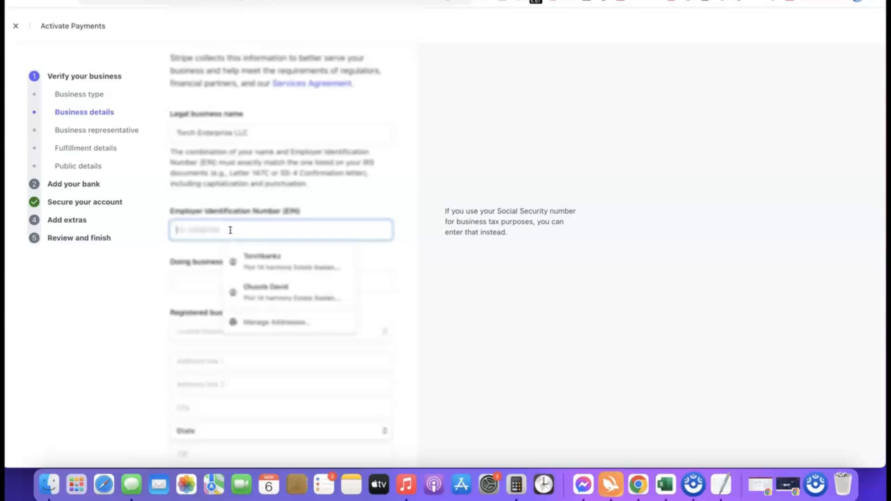
click(167, 249)
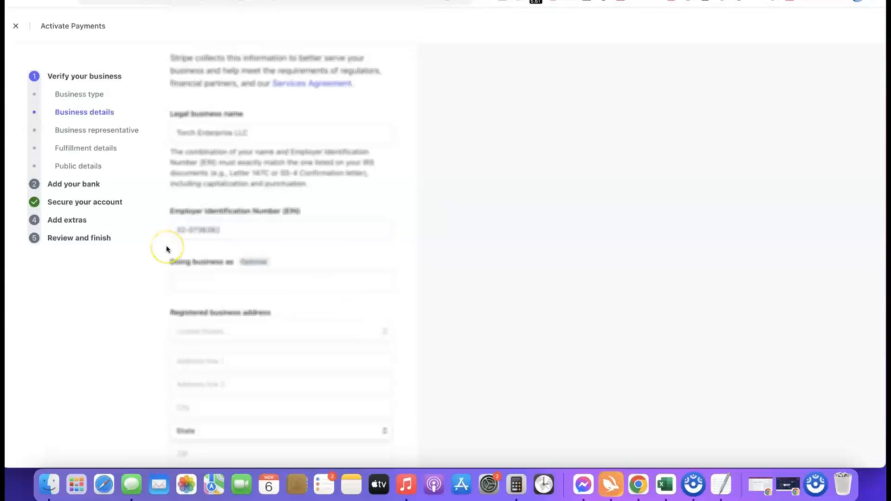
- Set the business industry to Other digital goods
scroll(229, 243, down, 3)
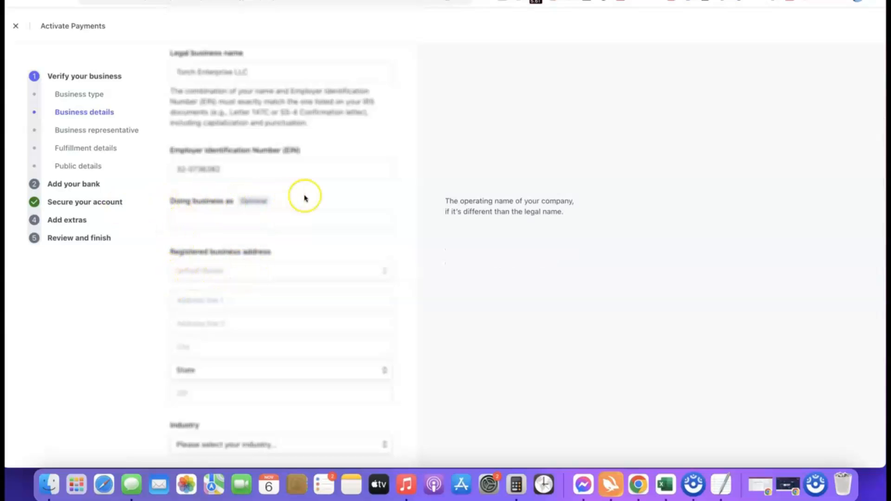
scroll(276, 177, down, 3)
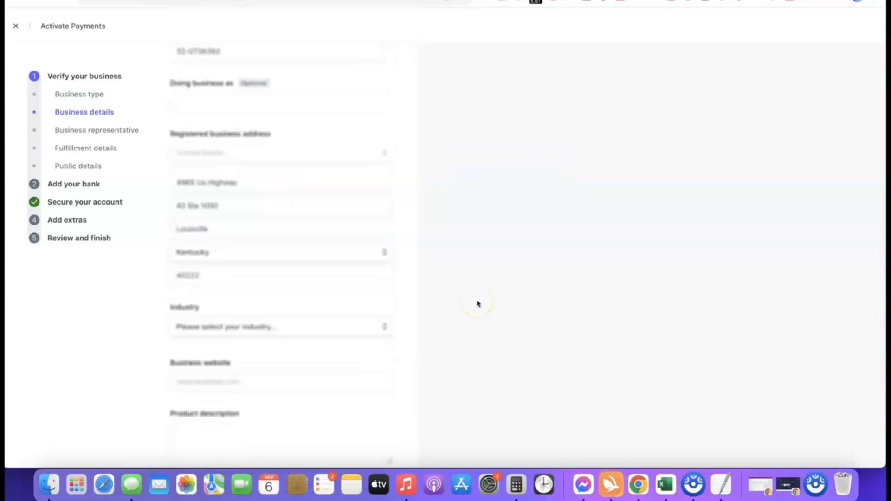
scroll(442, 272, down, 3)
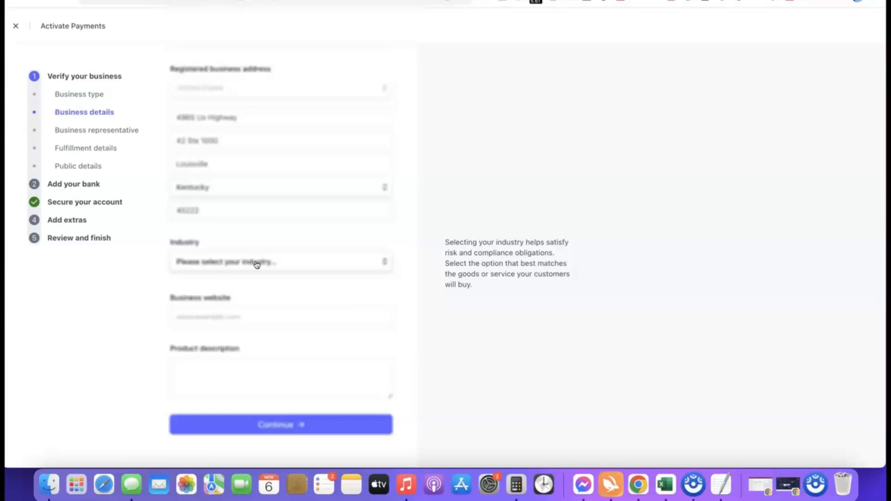
click(256, 263)
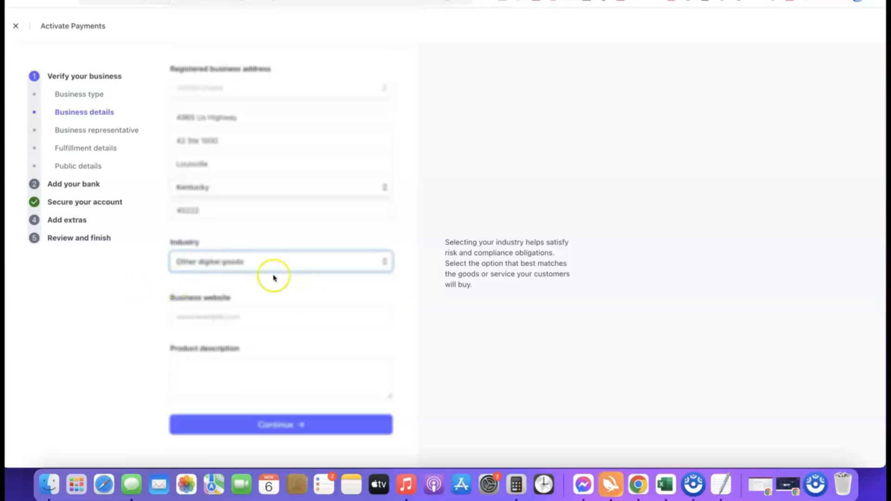
click(383, 284)
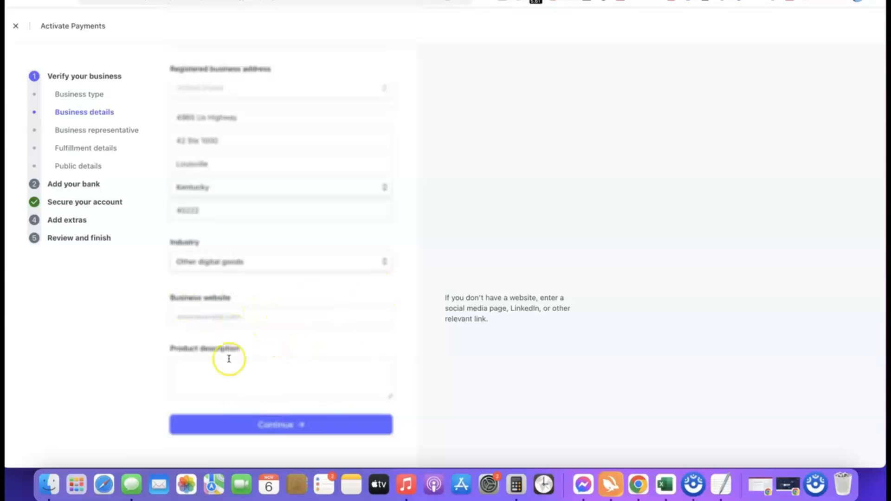
- Paste the business website and a digital-course product description, and continue to the next section
click(268, 319)
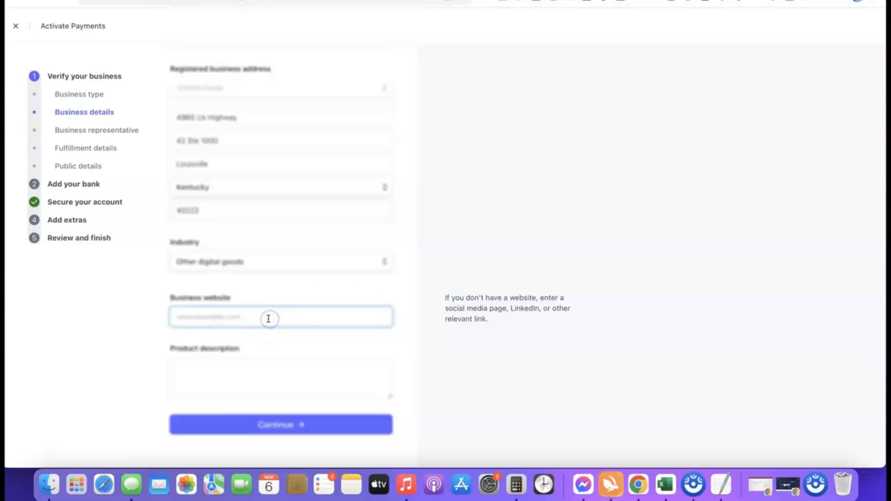
text(https://affiliatebloggingblueprint.com/)
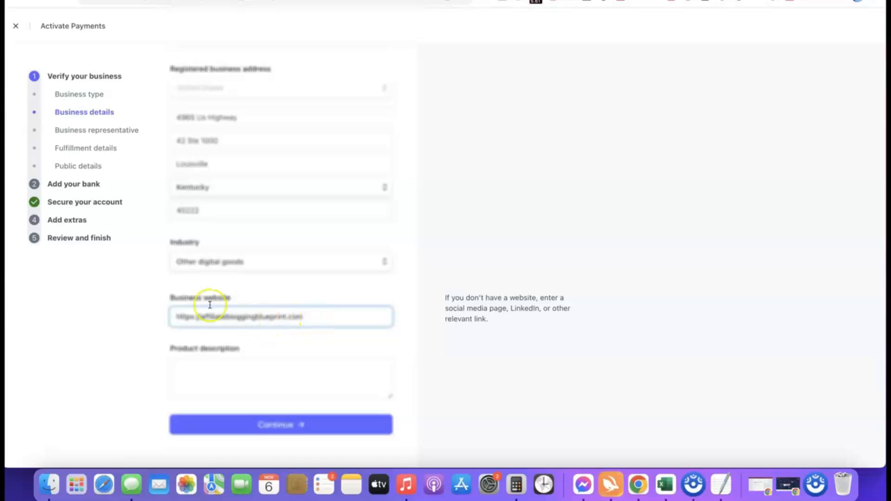
click(103, 322)
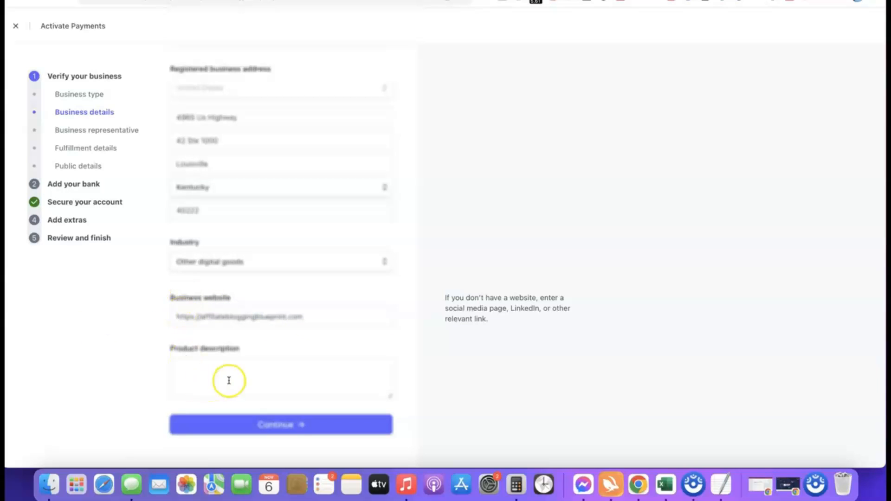
click(225, 362)
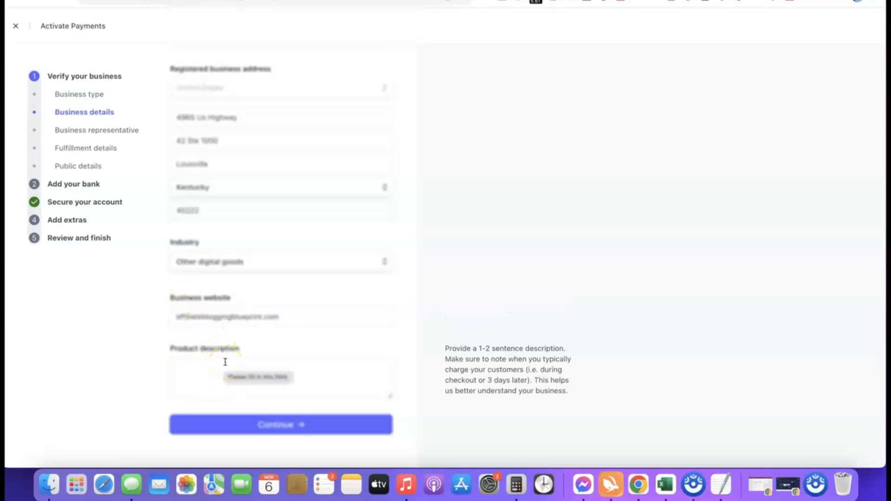
text(Our product is a digital course training we sell to our site visitors.)
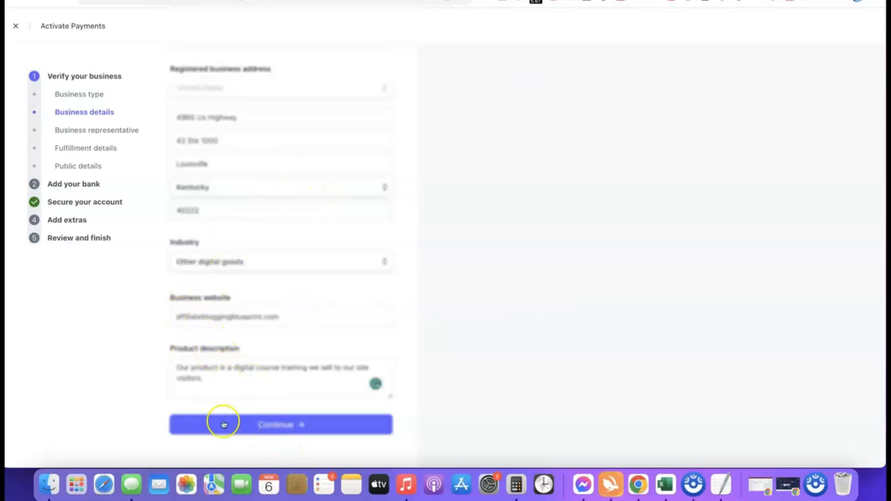
click(269, 426)
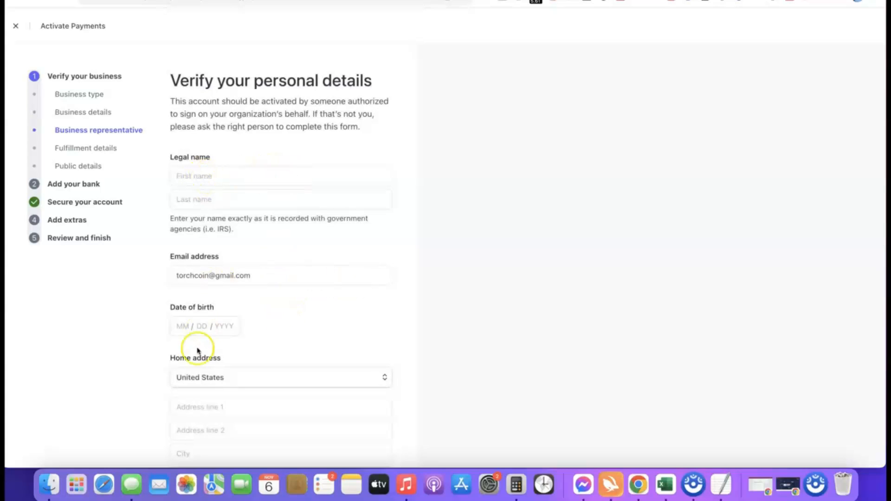
- Examine the business representative's personal details form, including the home address and phone country options
scroll(248, 321, down, 1)
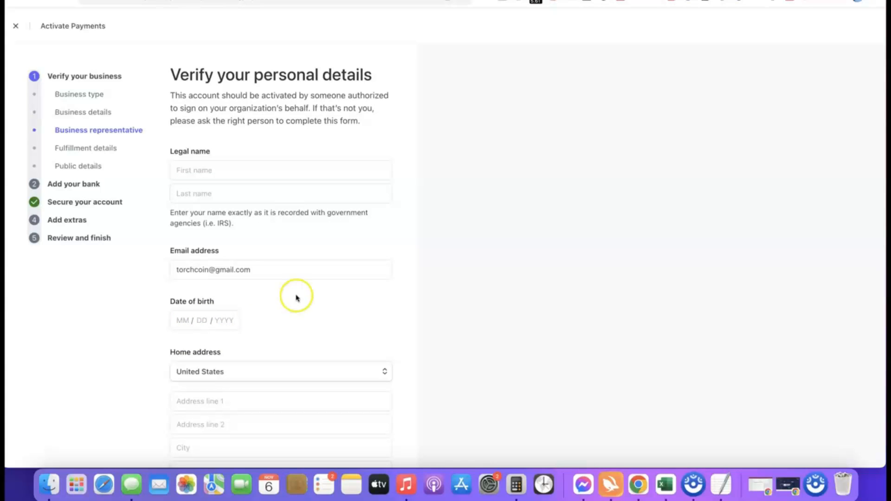
scroll(306, 325, down, 5)
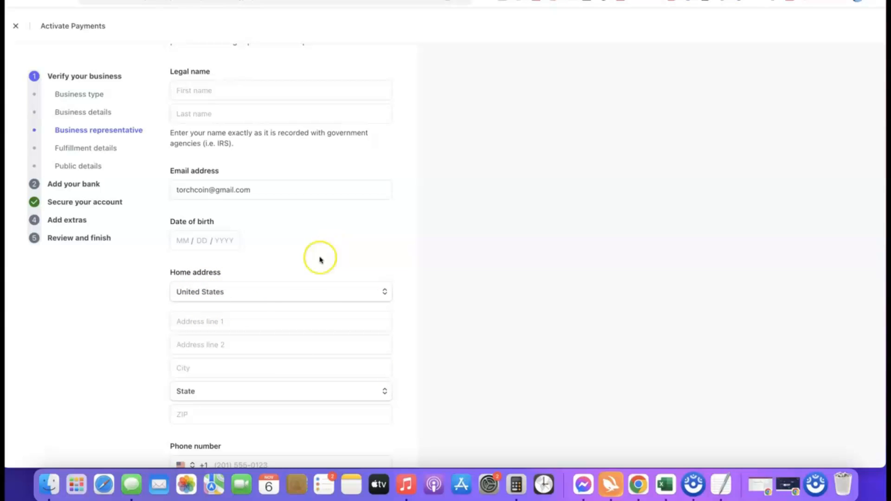
click(381, 292)
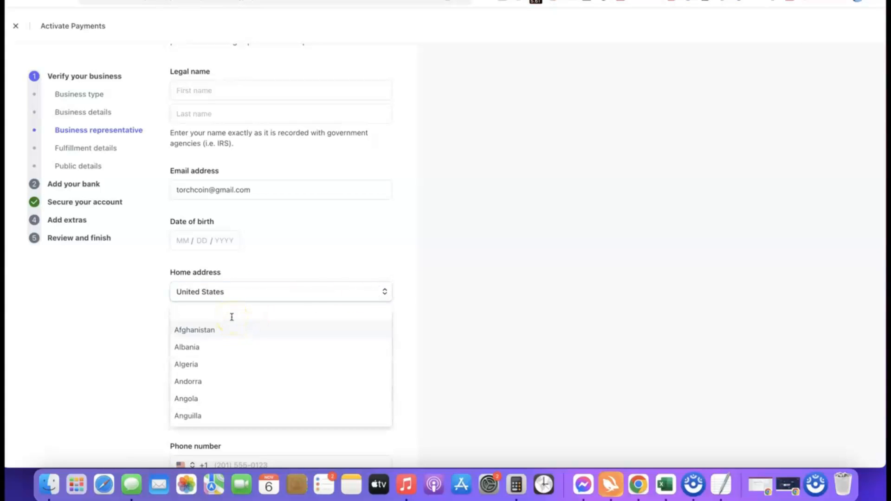
key(Escape)
scroll(275, 283, down, 1)
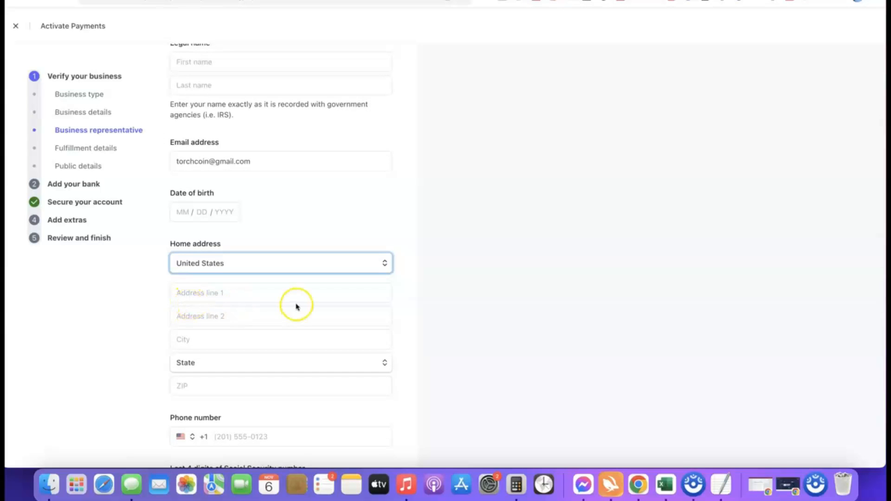
scroll(296, 306, down, 3)
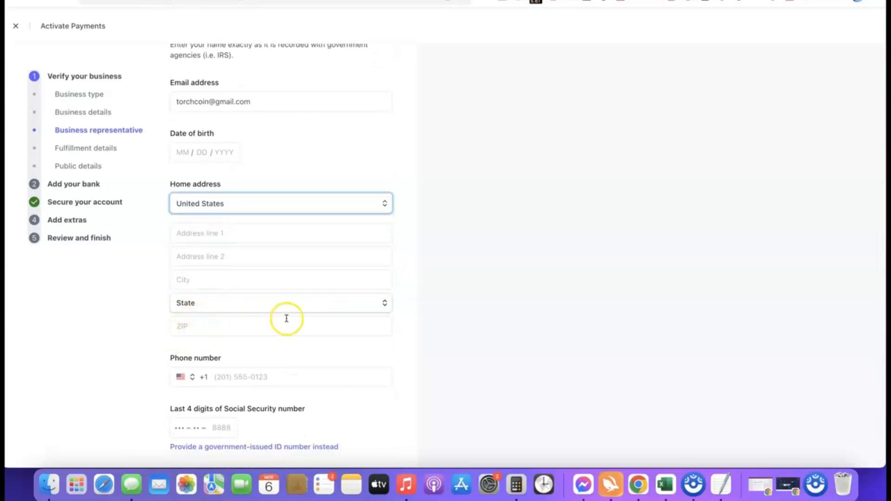
scroll(287, 319, down, 1)
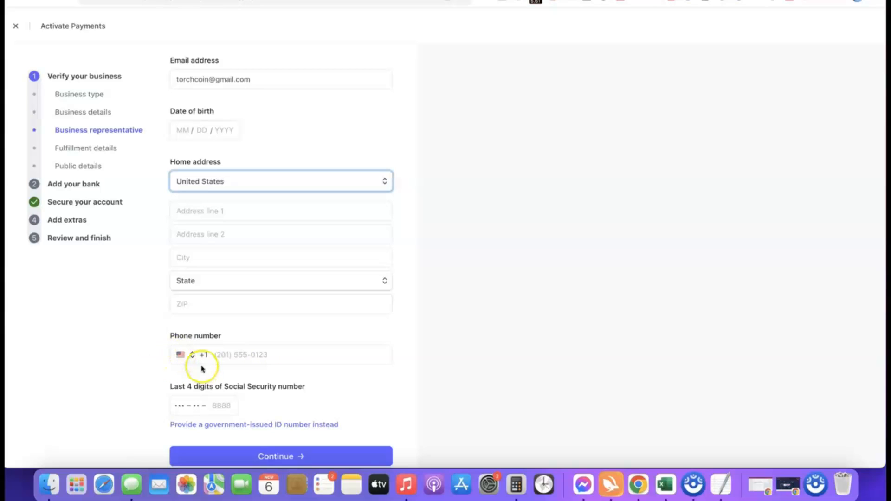
click(184, 355)
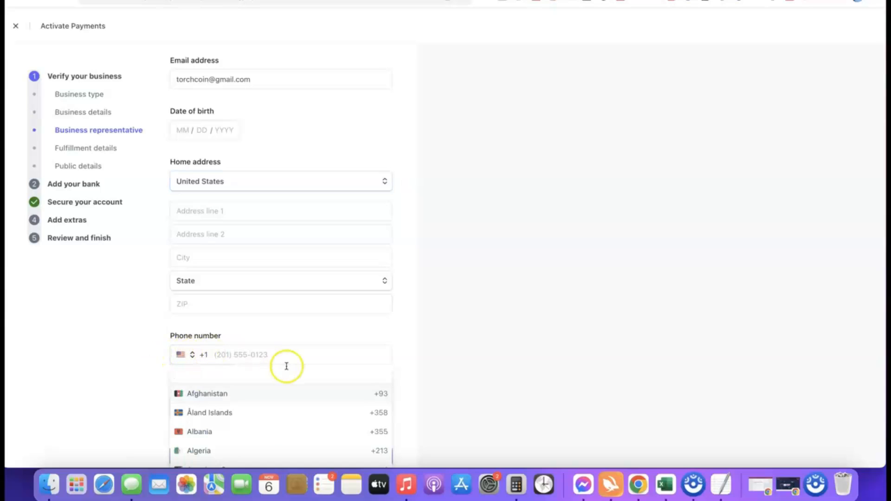
click(411, 363)
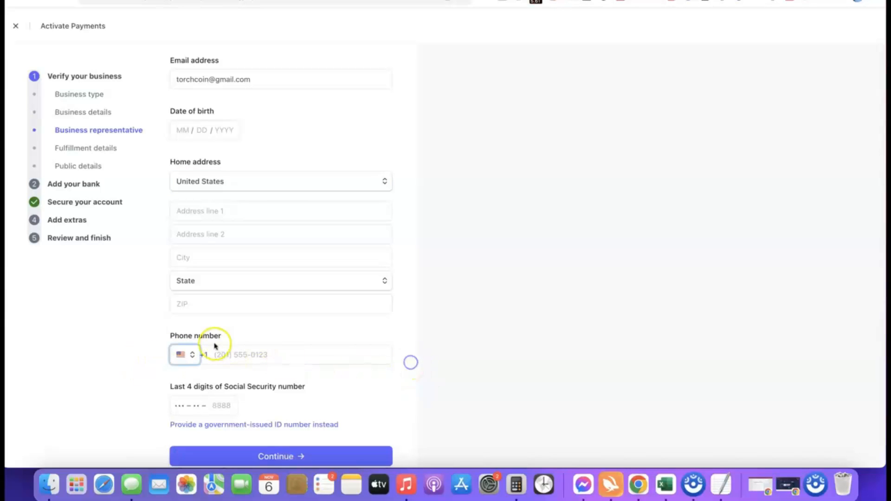
- Switch the representative's identity field to provide a government-issued ID number instead of the last four SSN digits
scroll(367, 351, down, 1)
scroll(368, 351, down, 1)
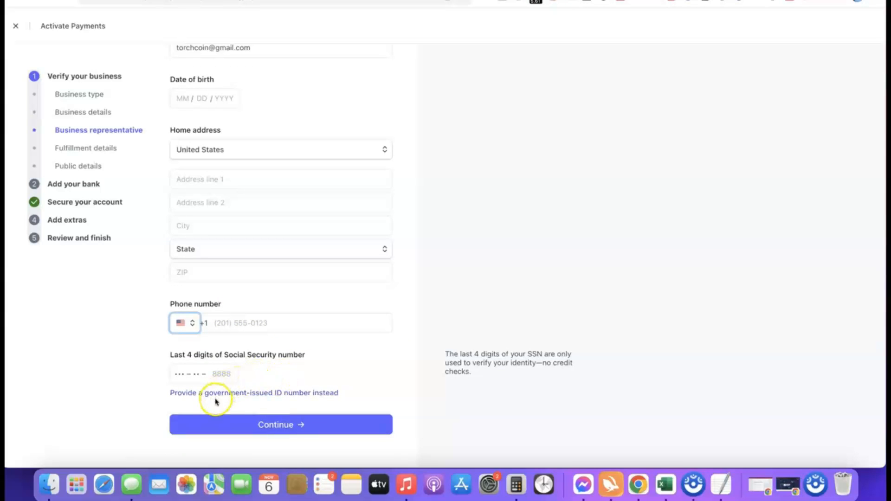
scroll(154, 359, up, 5)
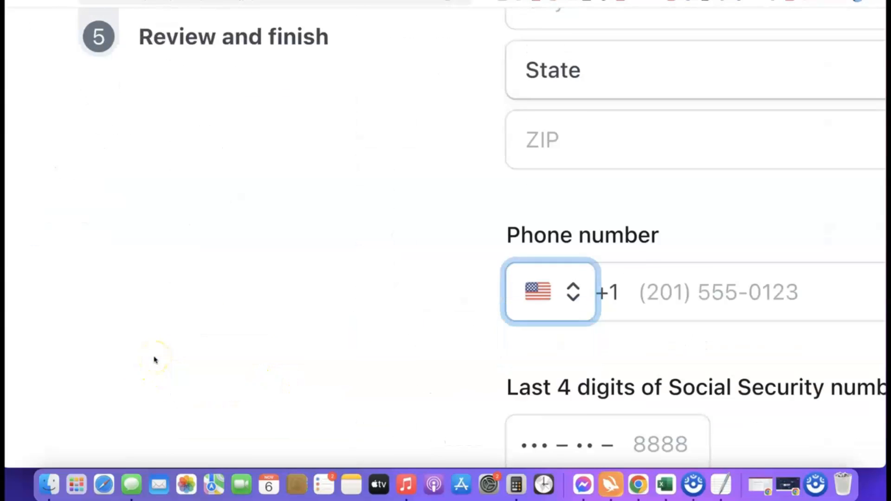
scroll(160, 359, right, 3)
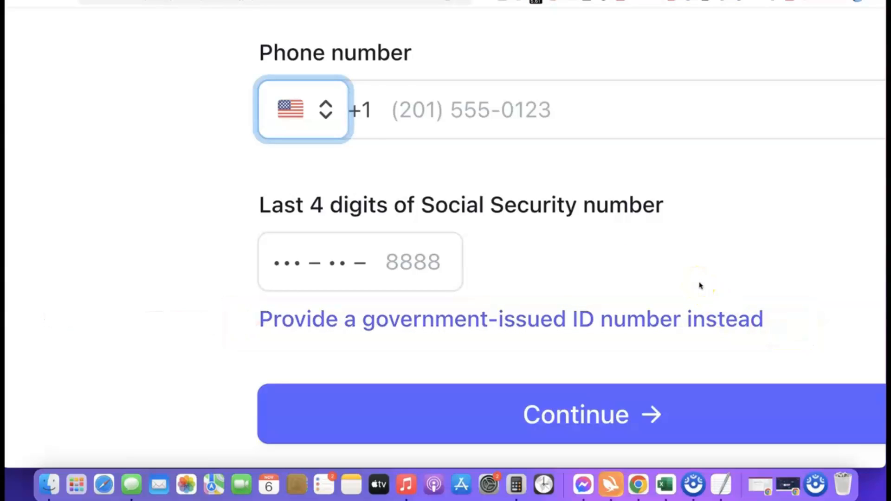
click(516, 321)
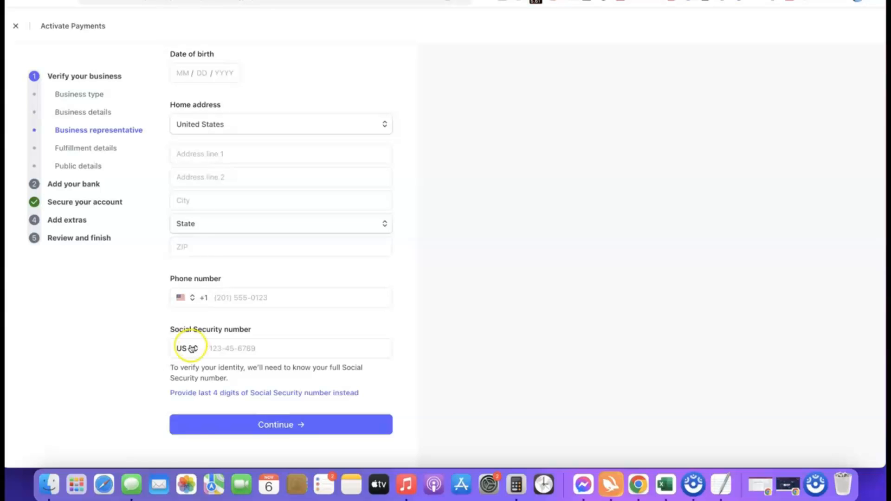
- Set the ID-issuing country to NG so the field asks for a National Identity Number
click(191, 348)
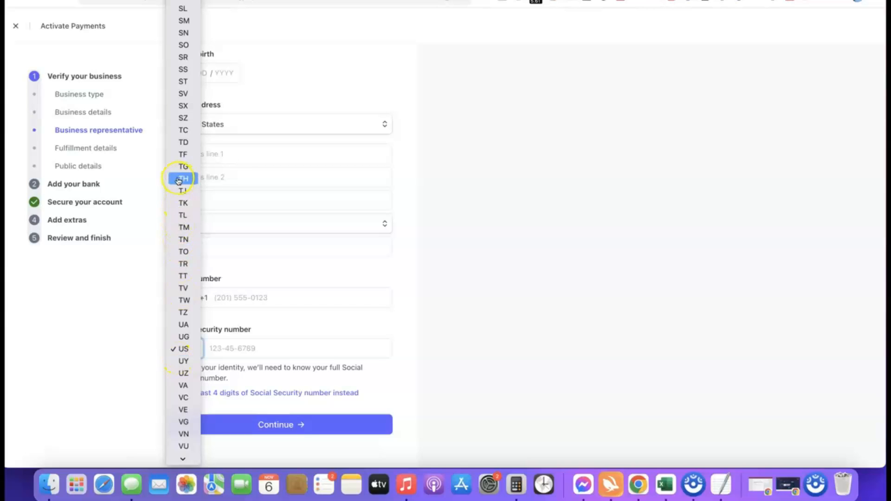
scroll(181, 195, down, 2)
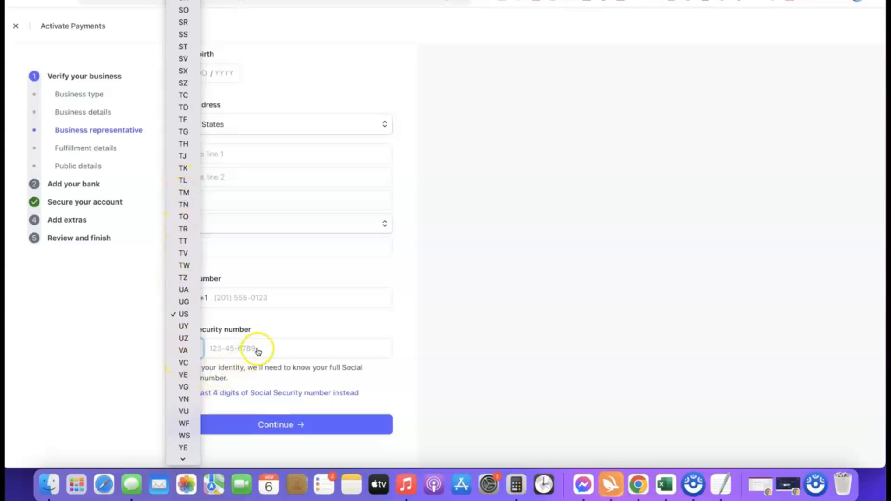
click(402, 347)
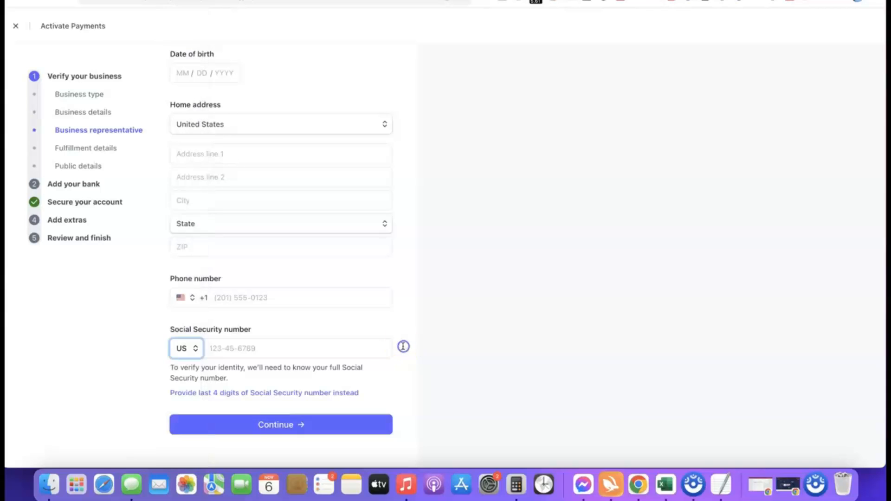
click(185, 348)
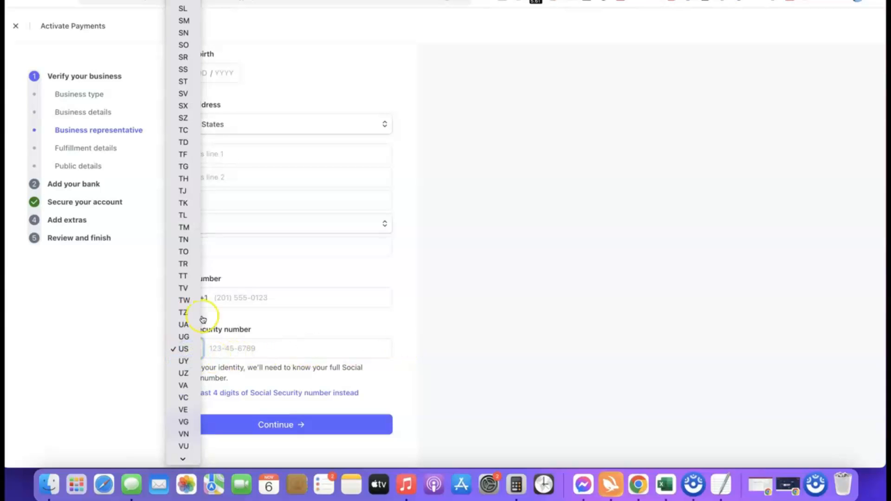
scroll(184, 322, down, 3)
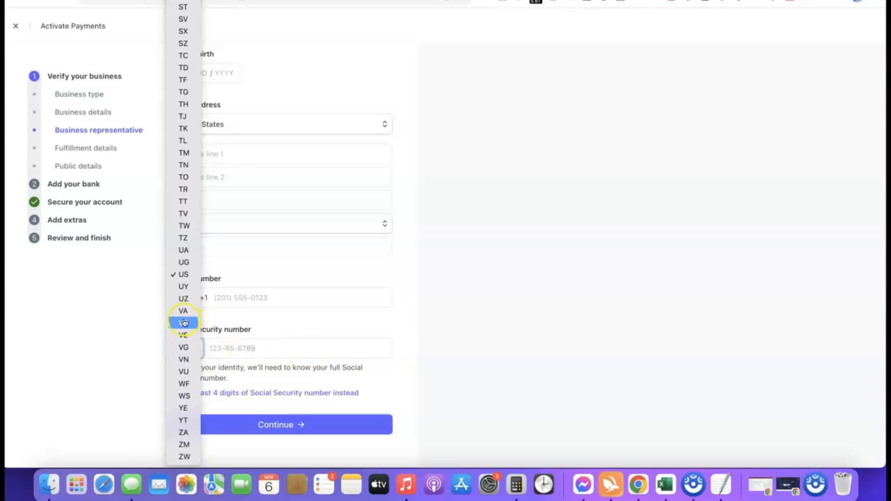
click(183, 432)
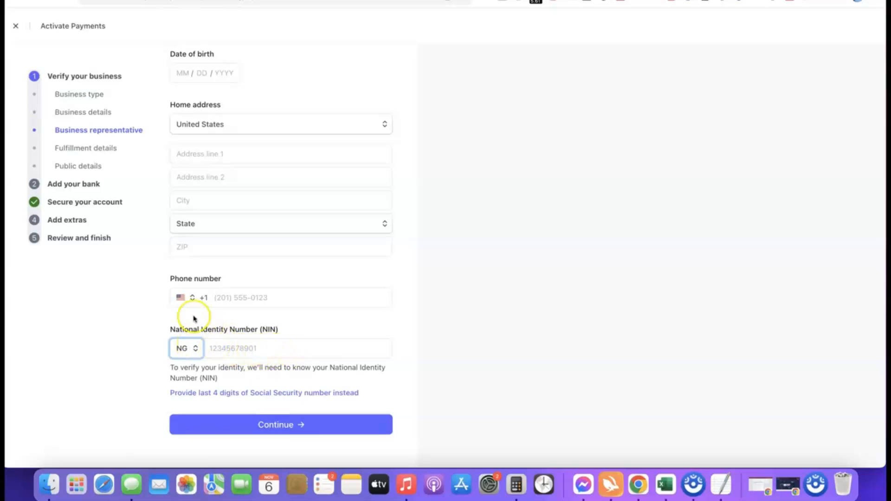
- Set the phone number's country code to Nigeria +234 and continue to the fulfillment details
click(181, 298)
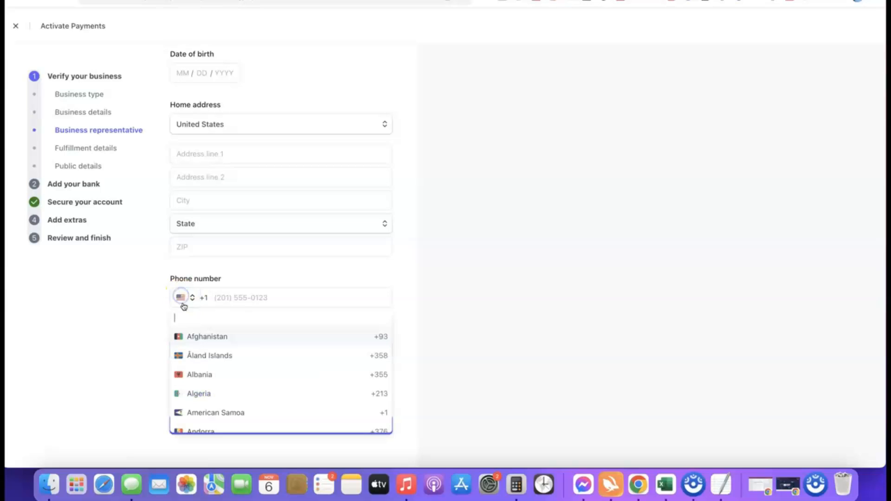
click(191, 319)
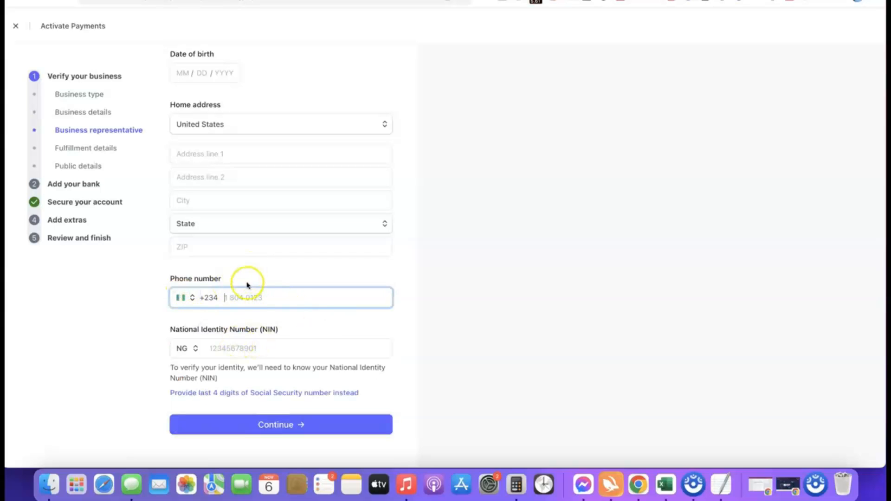
scroll(314, 207, up, 2)
scroll(317, 208, down, 2)
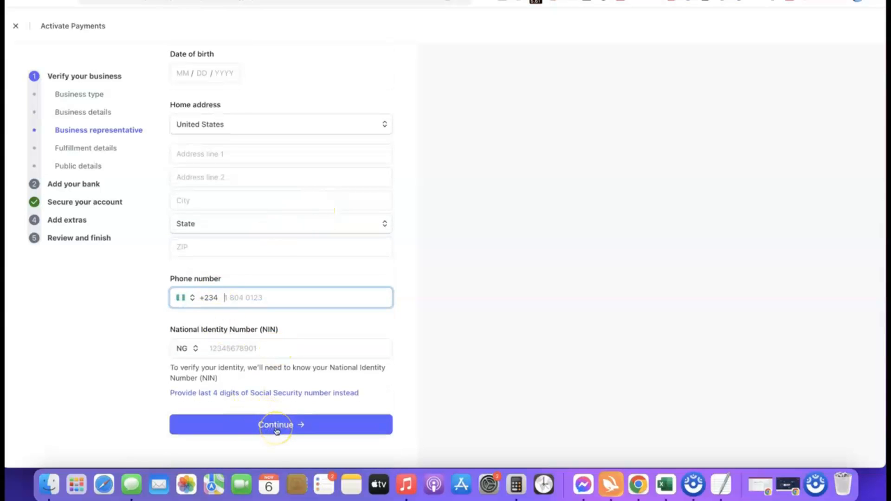
scroll(292, 329, up, 3)
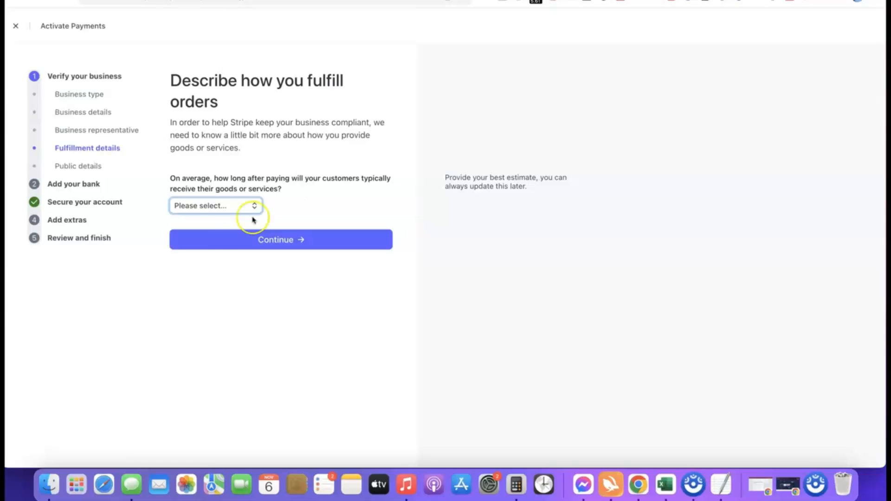
- Set the typical delivery time after payment to Within one day and continue
click(234, 212)
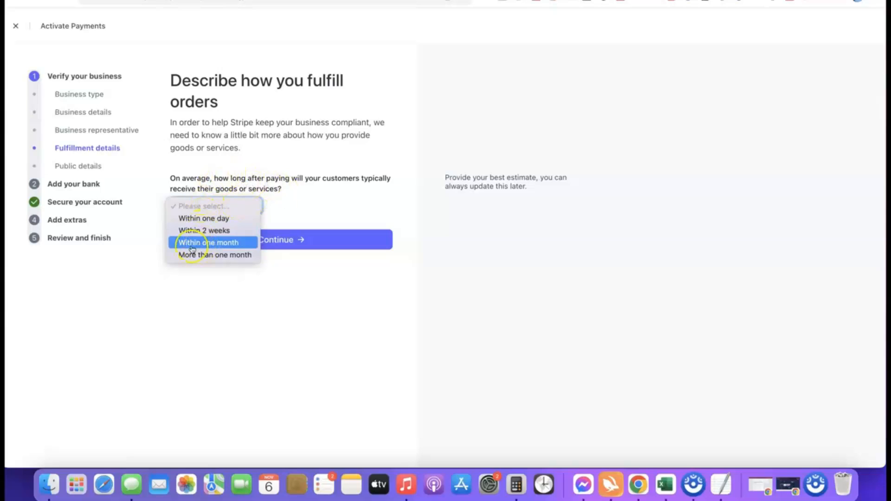
click(216, 232)
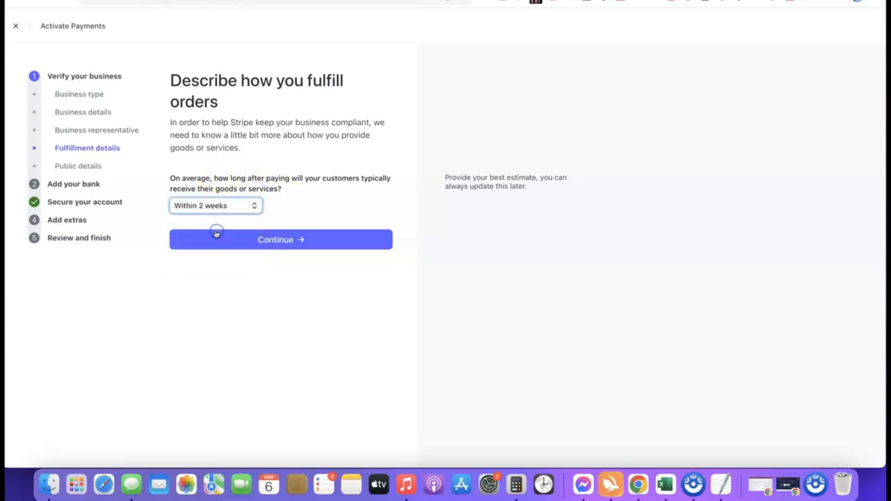
click(231, 206)
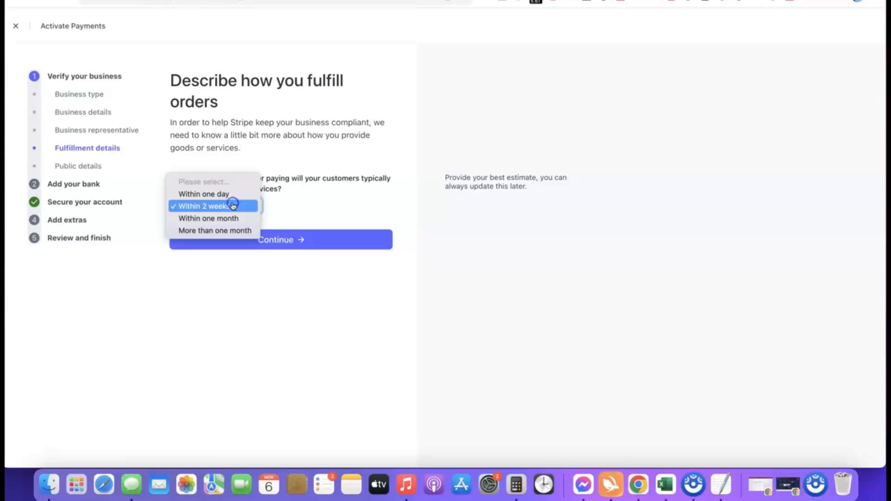
click(208, 194)
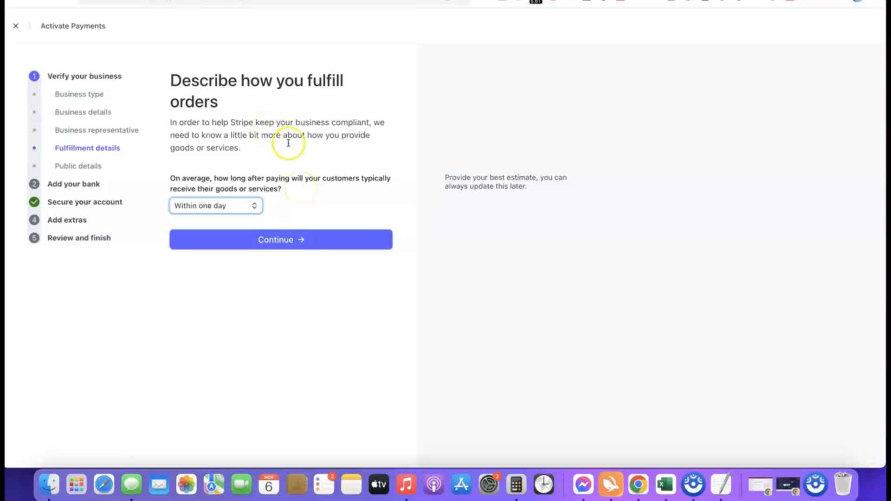
click(276, 239)
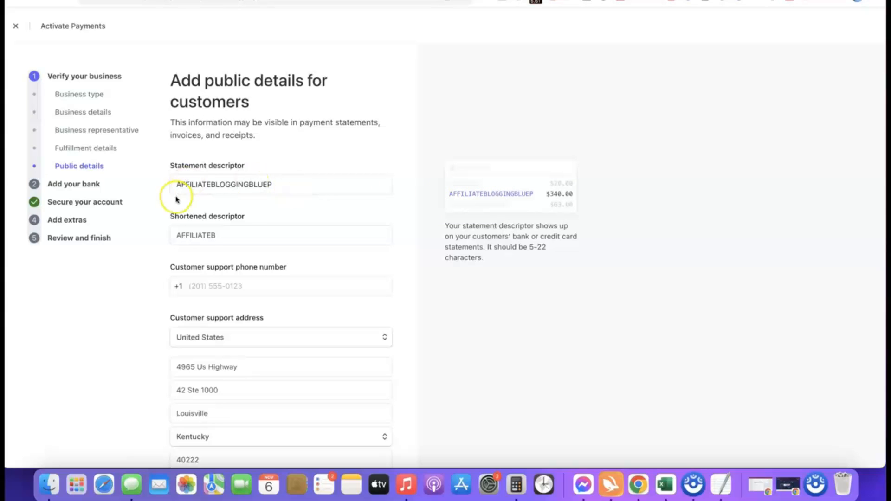
- Review the statement descriptor, shortened descriptor and customer support address, then continue to bank details
click(243, 238)
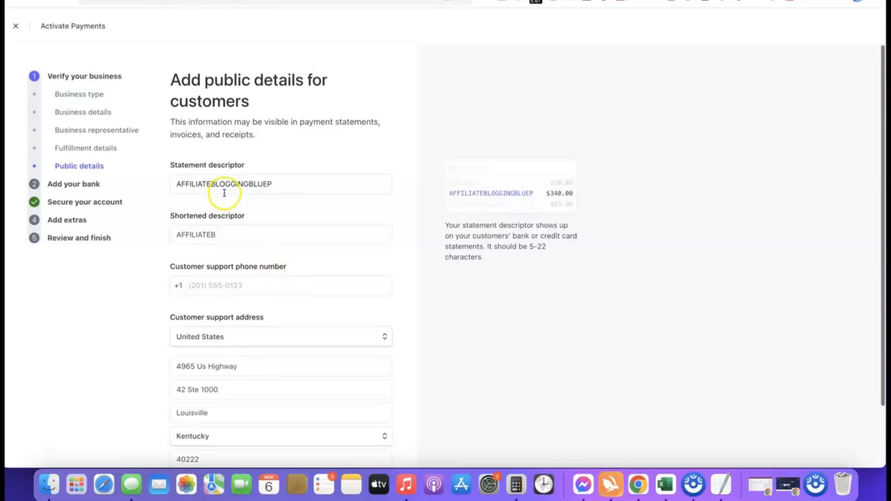
scroll(225, 193, down, 3)
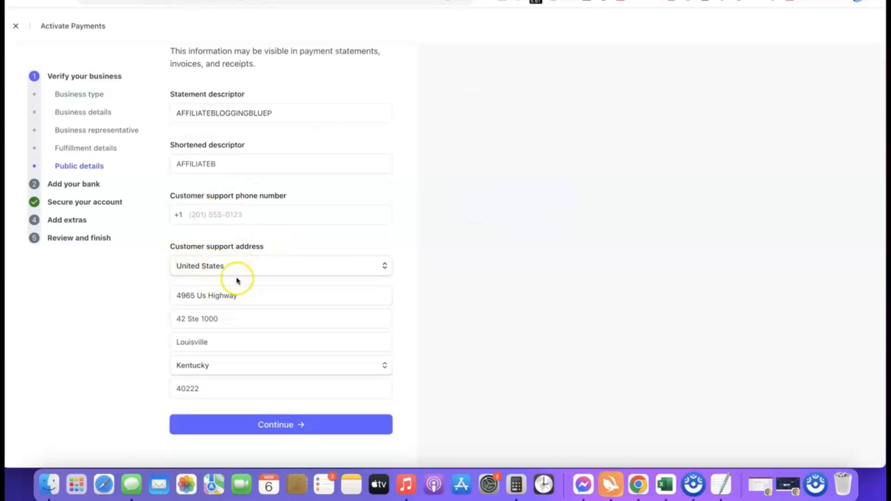
scroll(235, 274, up, 3)
mouse_move(253, 180)
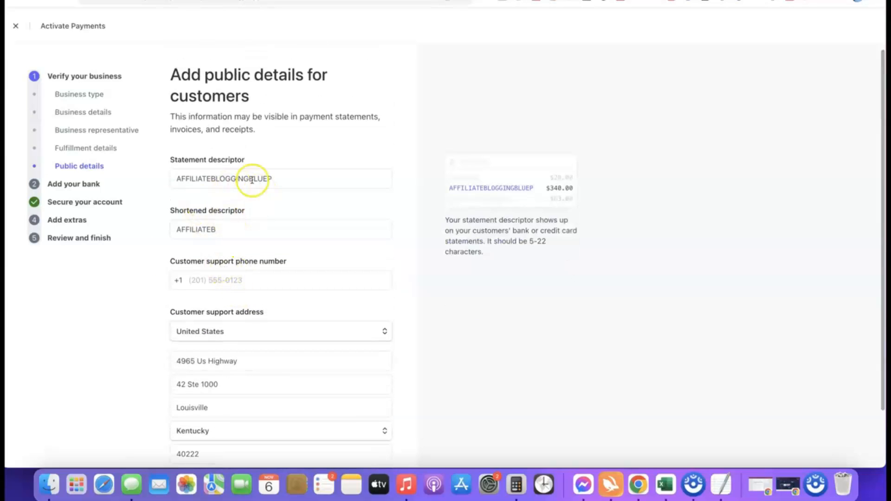
scroll(259, 155, down, 3)
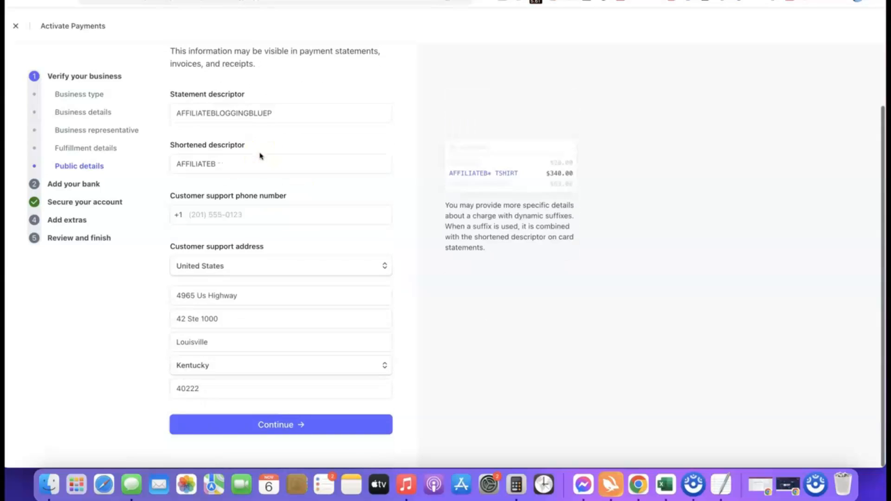
click(247, 426)
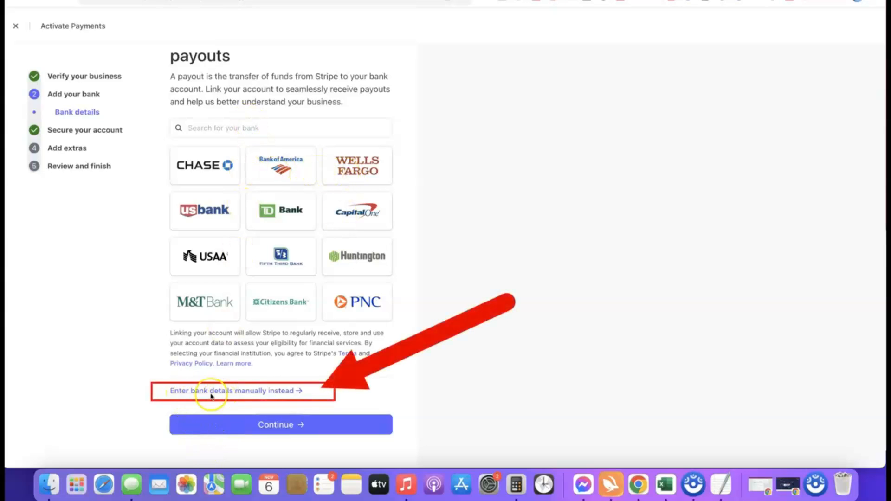
- Enter the bank routing and account numbers manually, save them, and continue past the linked bank
click(260, 392)
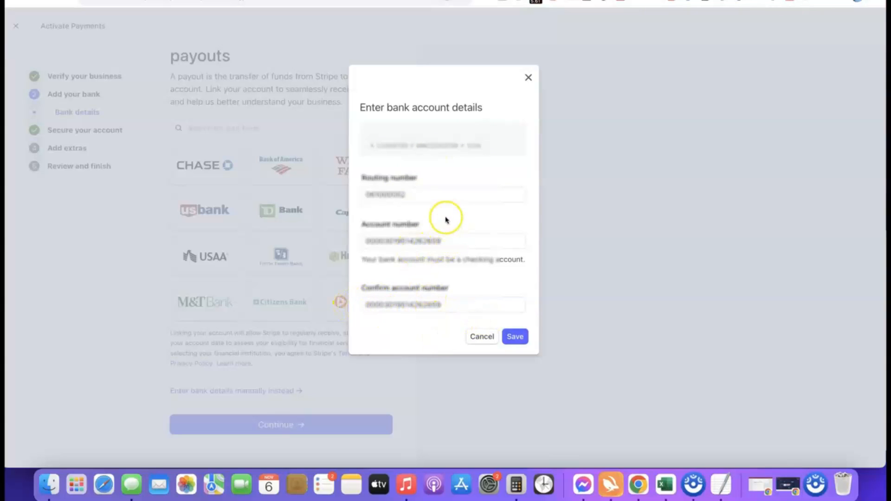
click(515, 337)
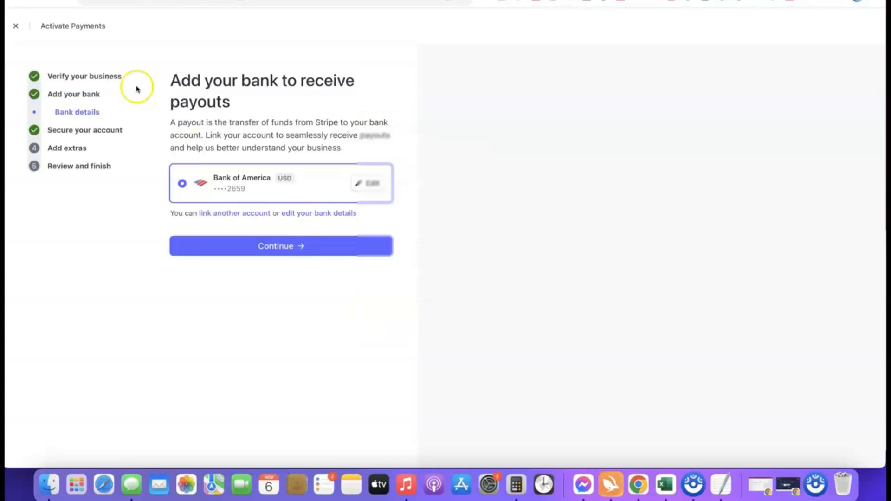
click(278, 246)
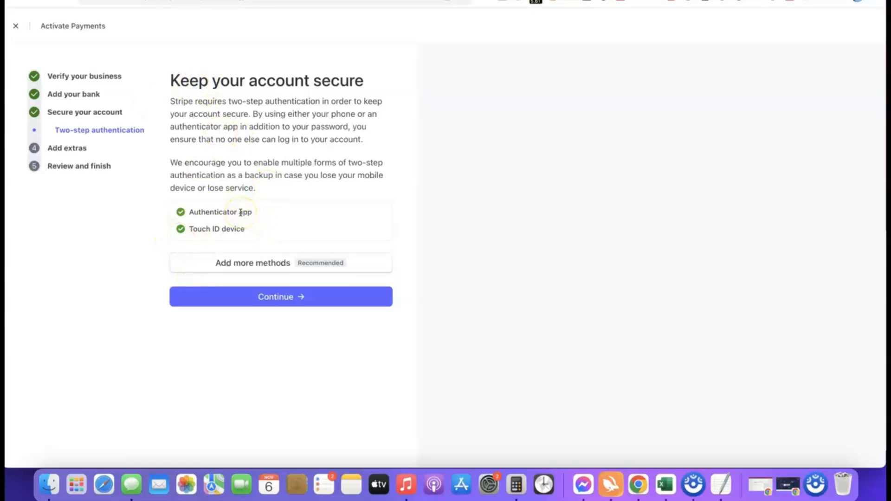
- Continue past two-step authentication and skip the optional tax calculation and climate contribution extras
click(284, 298)
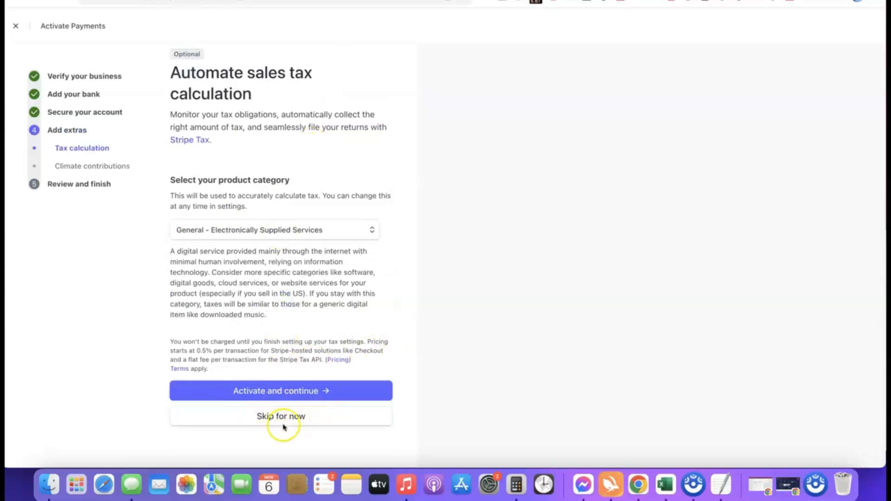
click(281, 420)
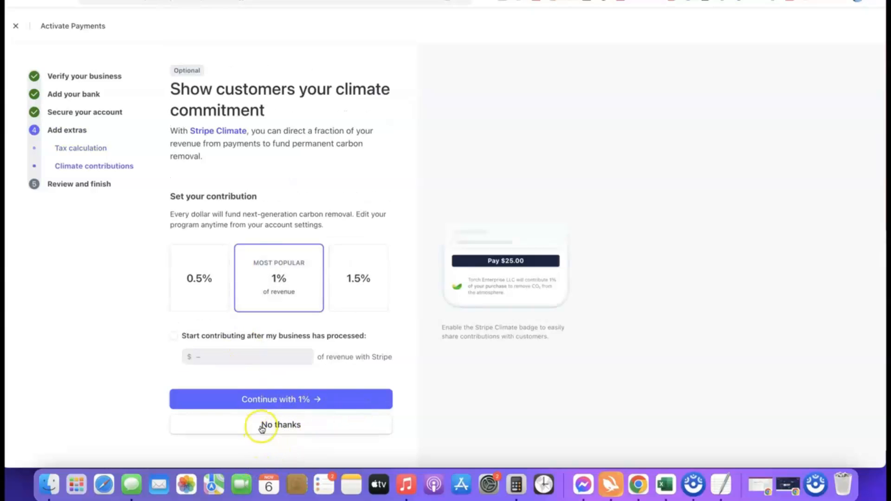
click(296, 424)
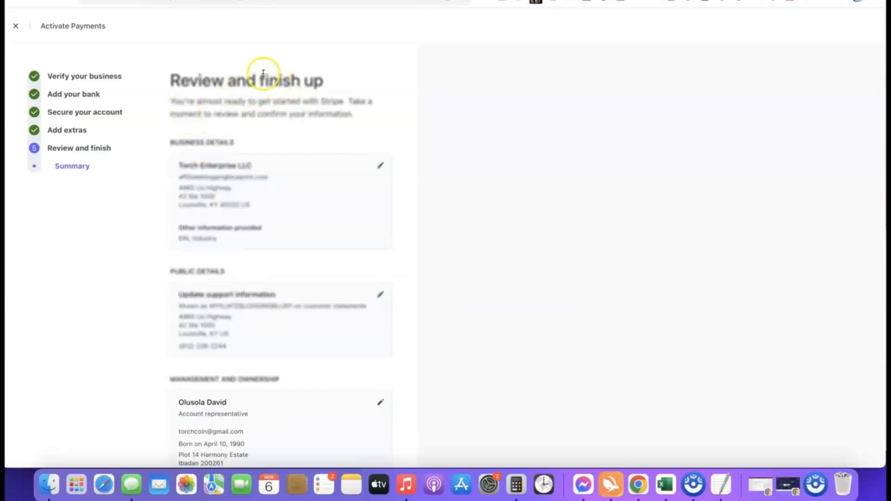
- Review the activation summary and agree and submit it
scroll(256, 71, down, 3)
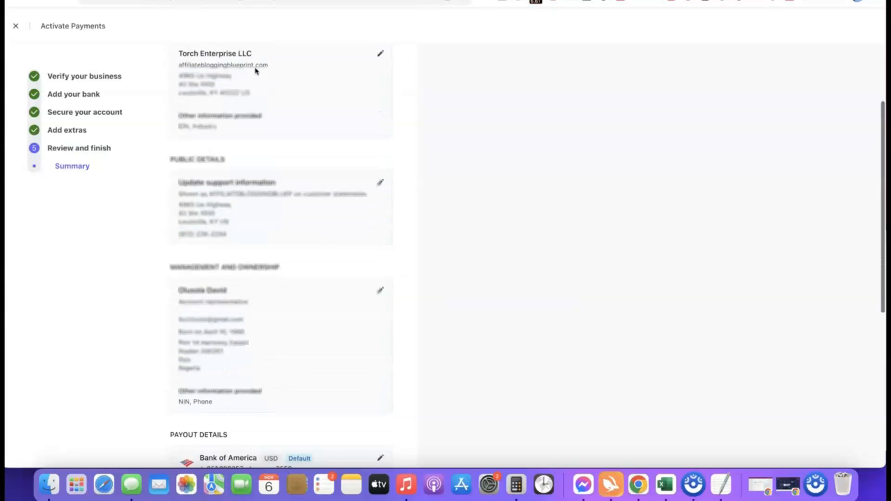
scroll(239, 64, up, 1)
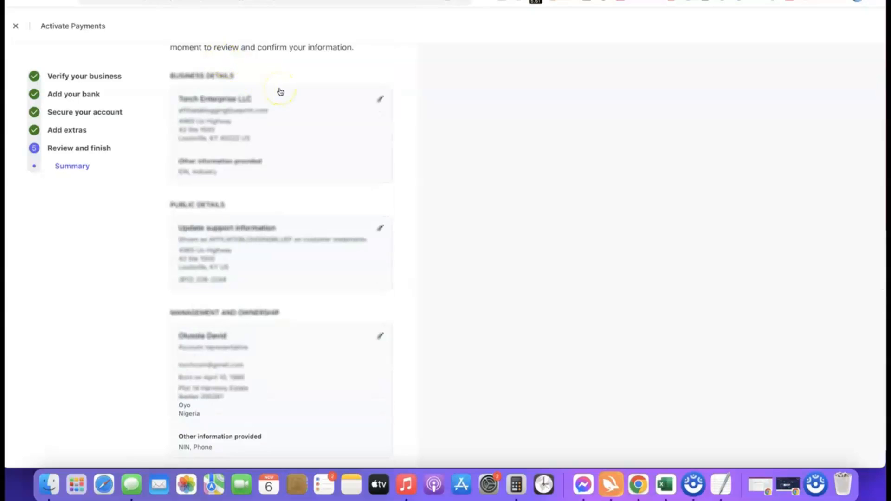
scroll(280, 92, down, 10)
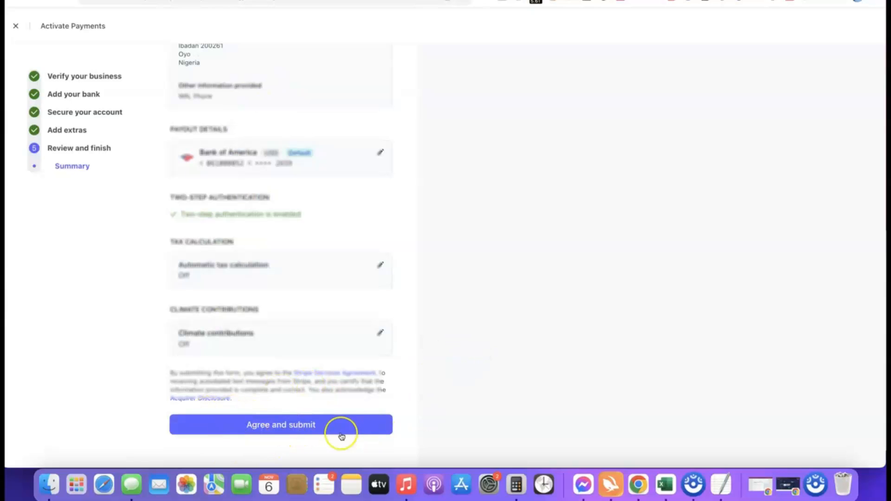
click(271, 423)
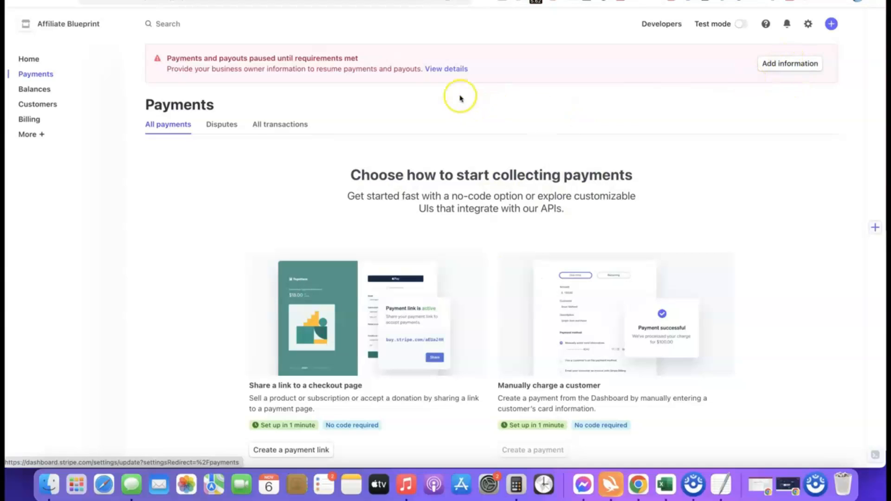
- Open the missing account representative information and choose to verify the ID by uploading a file
click(772, 64)
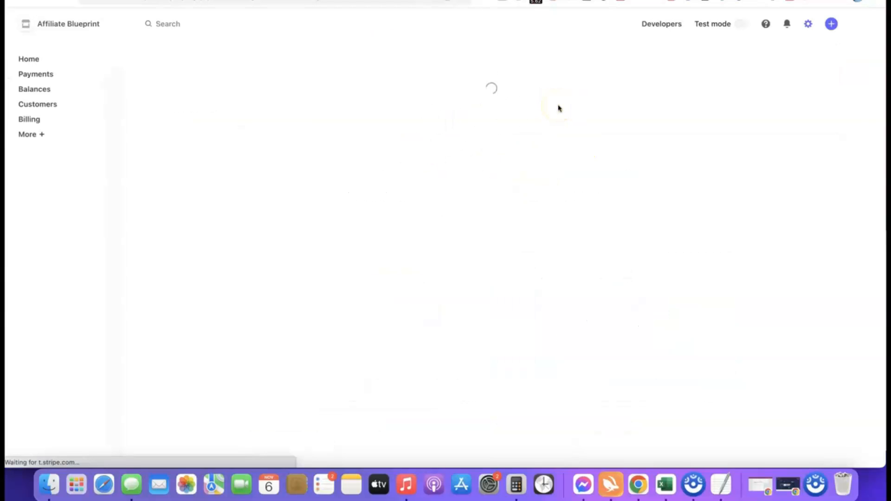
scroll(453, 123, down, 2)
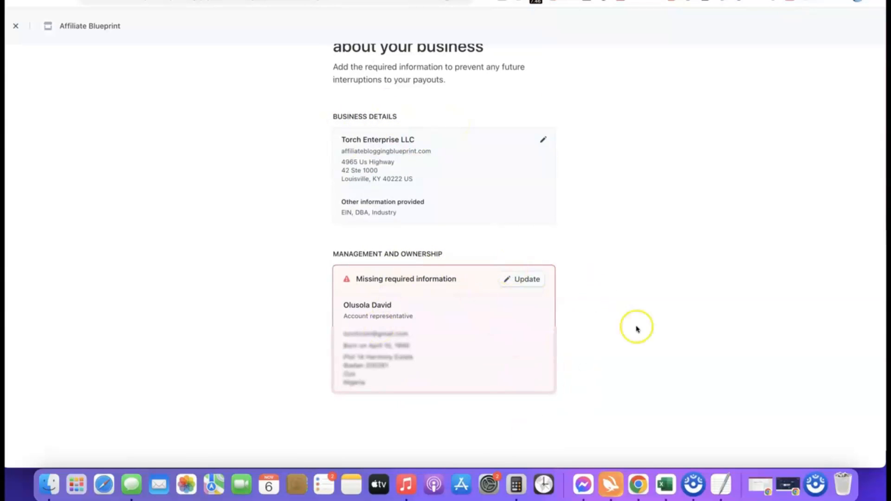
scroll(481, 370, down, 1)
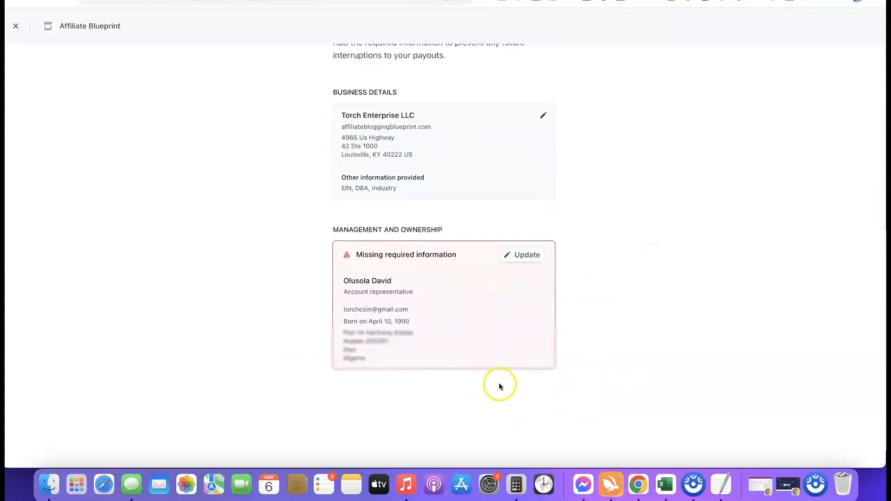
click(524, 254)
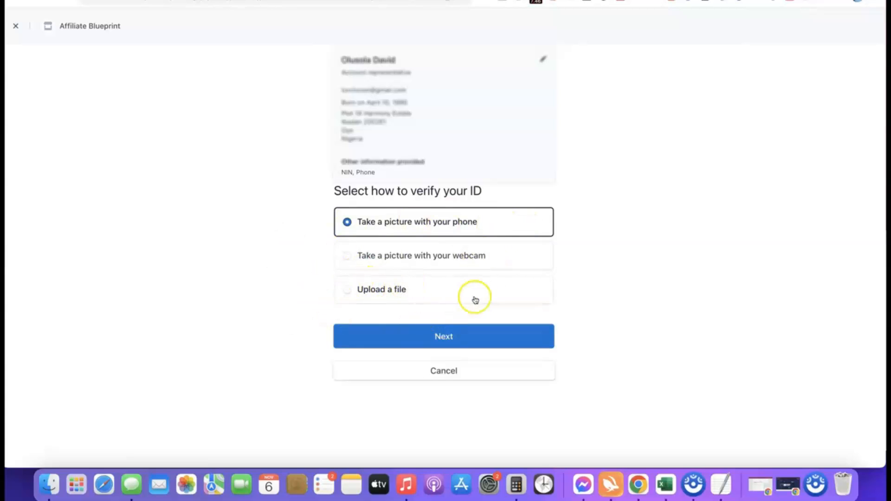
click(354, 290)
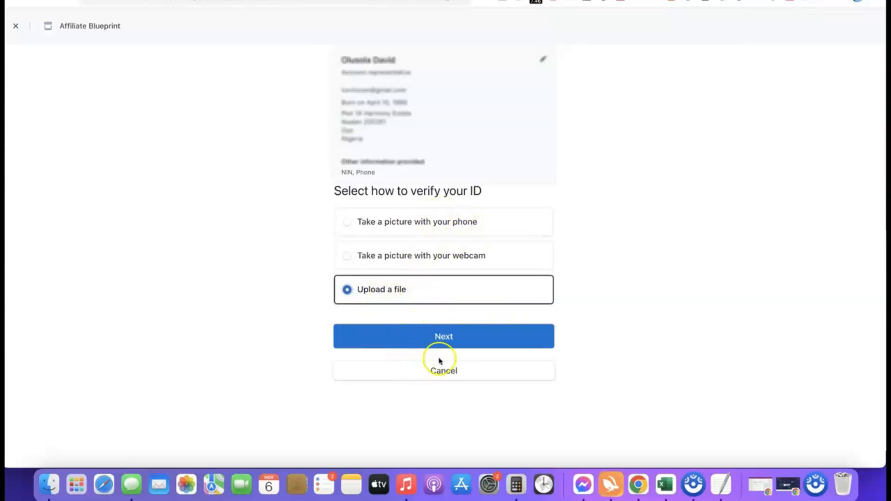
click(436, 339)
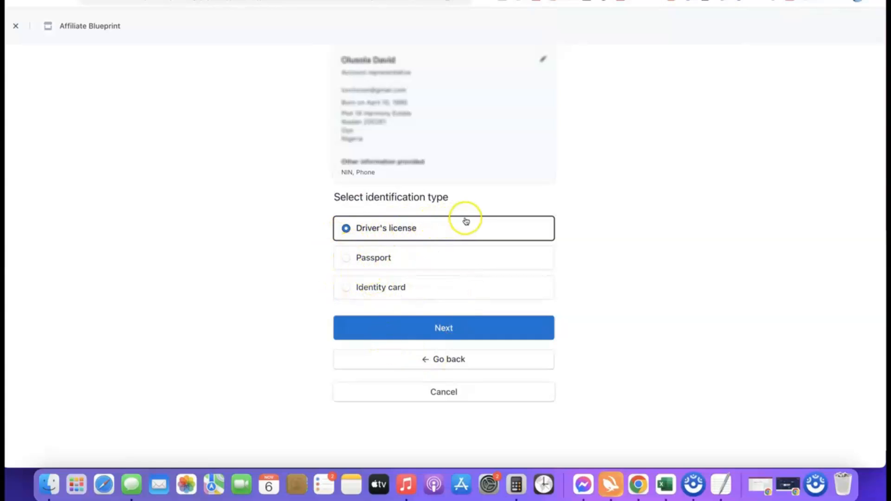
- Upload the Drivers License image as the front of a driver's license after accepting Stripe's identity verification terms
click(444, 328)
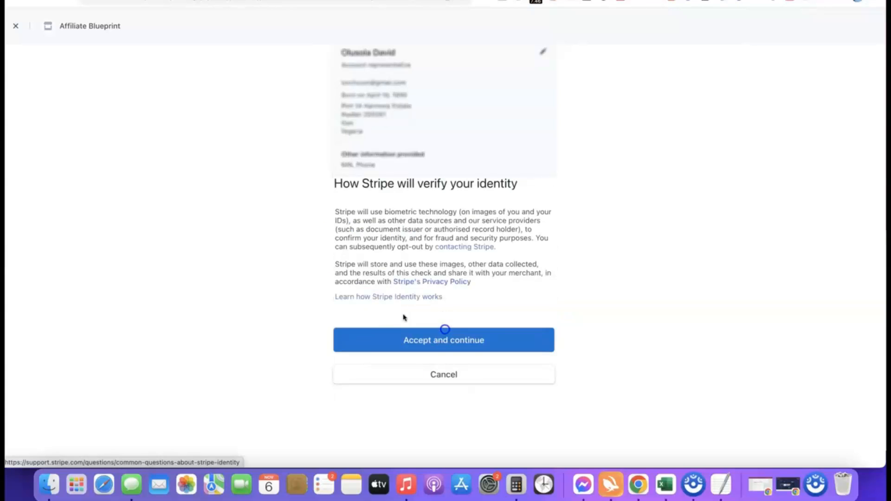
click(435, 337)
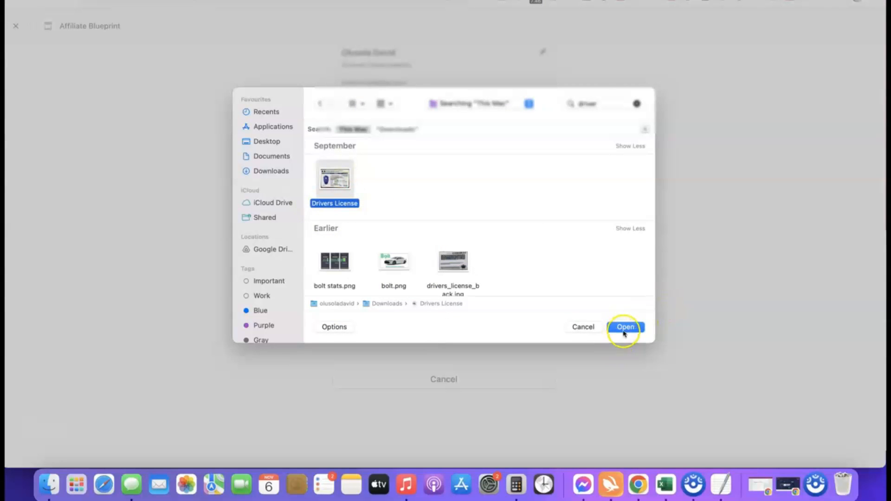
click(625, 327)
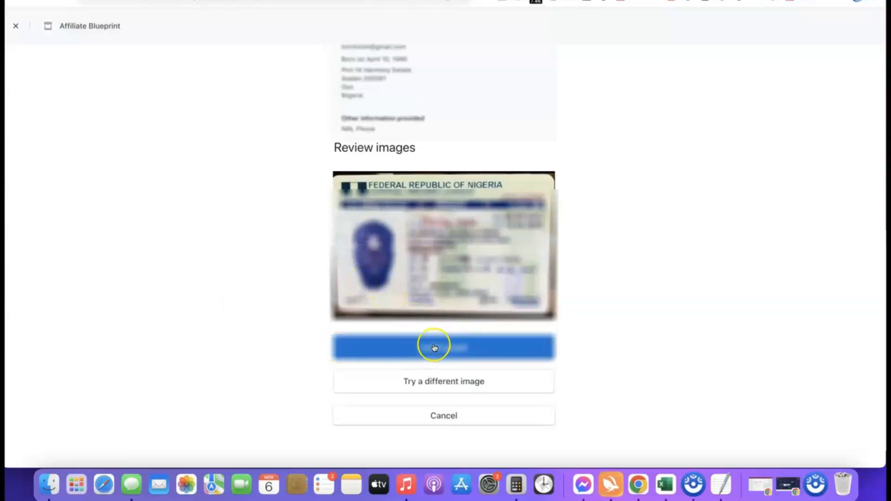
- Upload drivers_license_back.jpg as the back of the document, continue anyway, and return to the dashboard
click(448, 348)
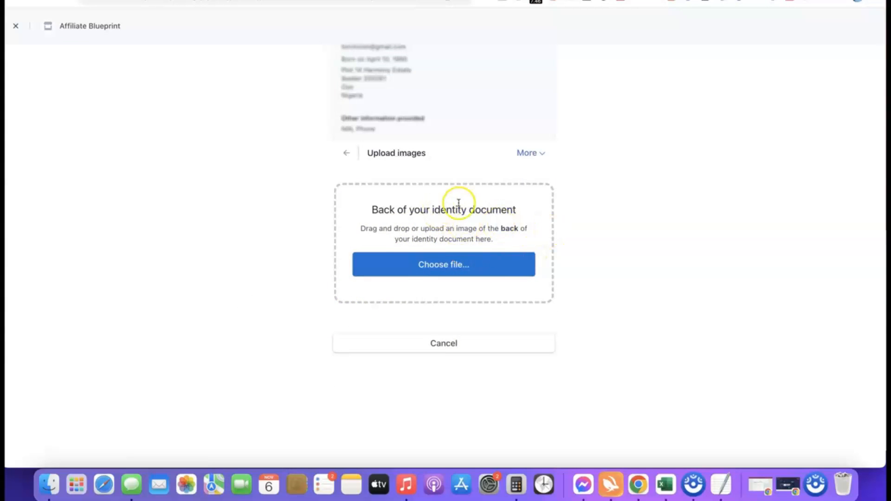
click(447, 264)
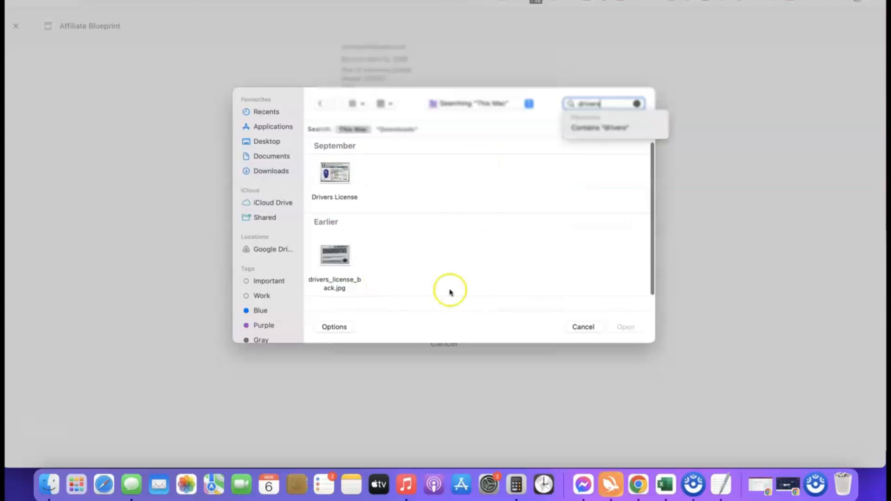
click(334, 256)
click(627, 327)
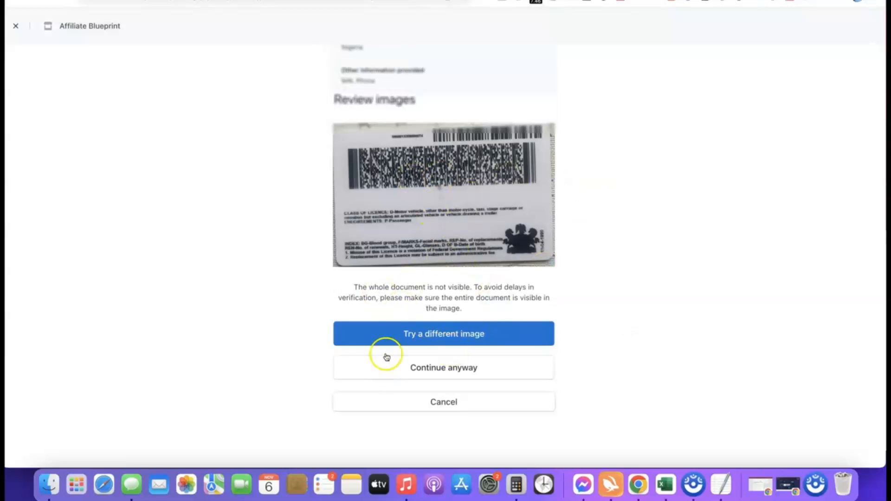
click(438, 367)
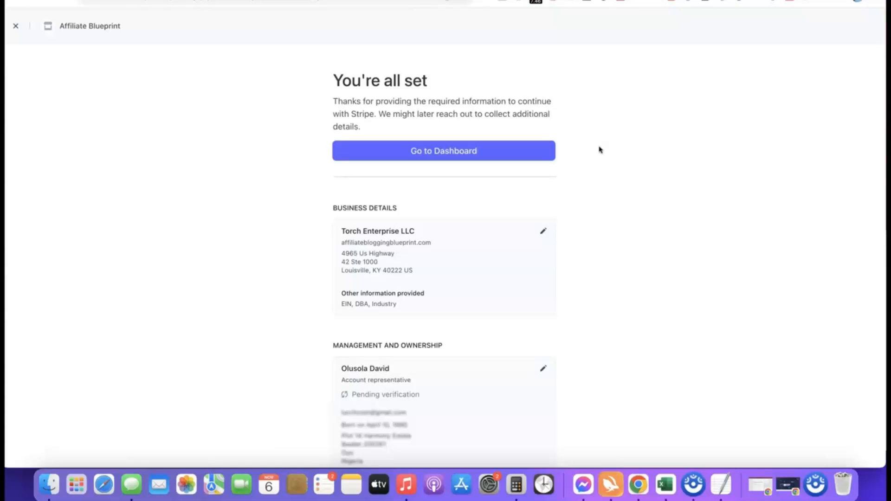
click(443, 151)
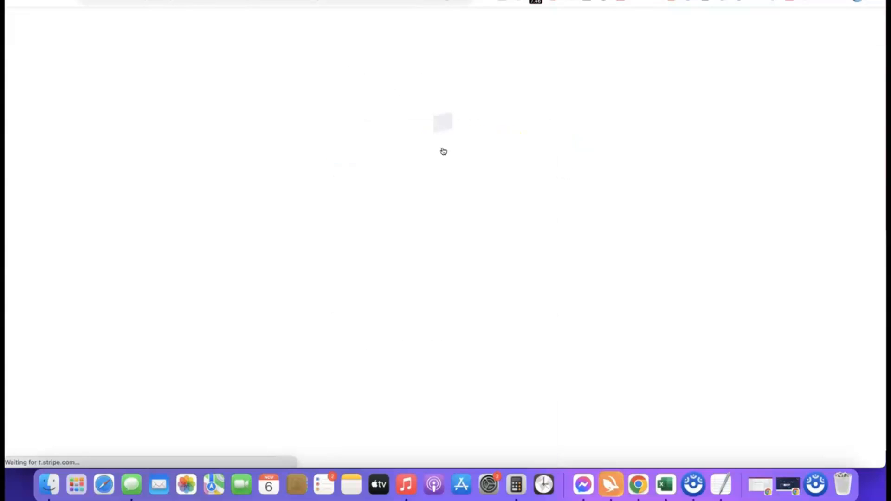